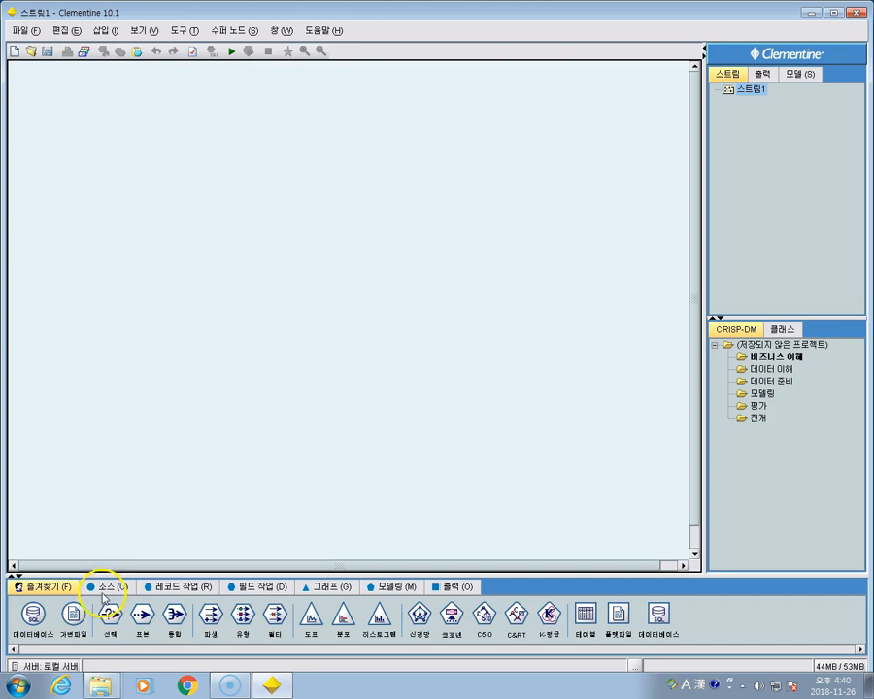
Step: Look through the node palettes for sources, record operations, field operations, graphs, modeling and output
click(112, 588)
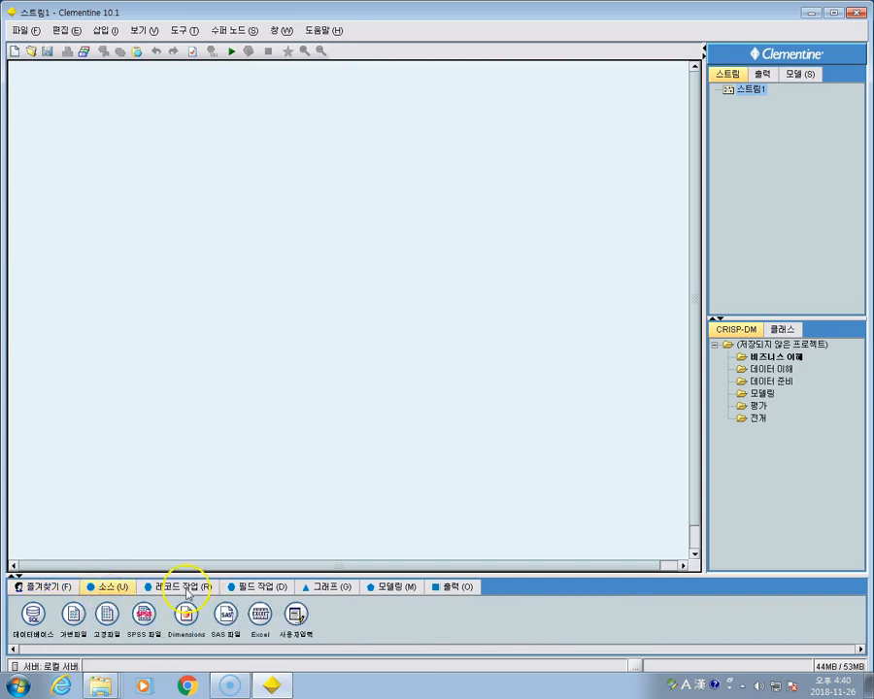
click(188, 588)
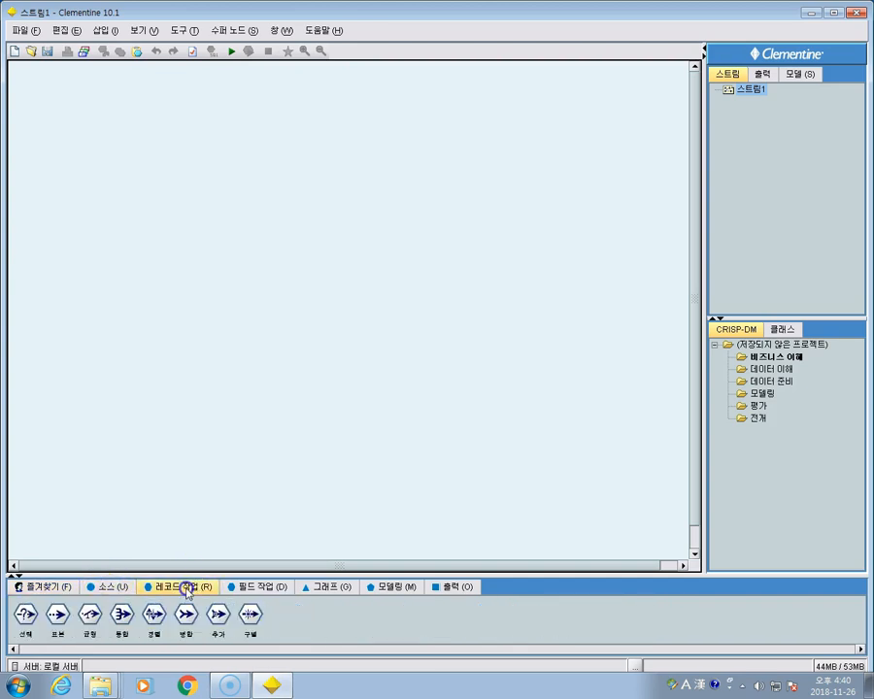
click(271, 588)
click(345, 588)
click(394, 588)
click(453, 588)
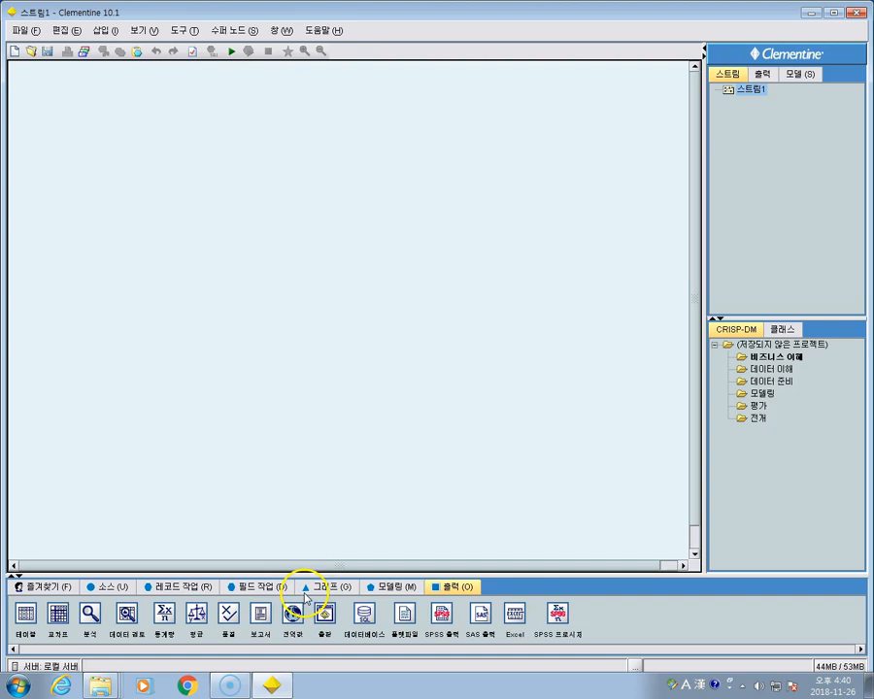
click(114, 590)
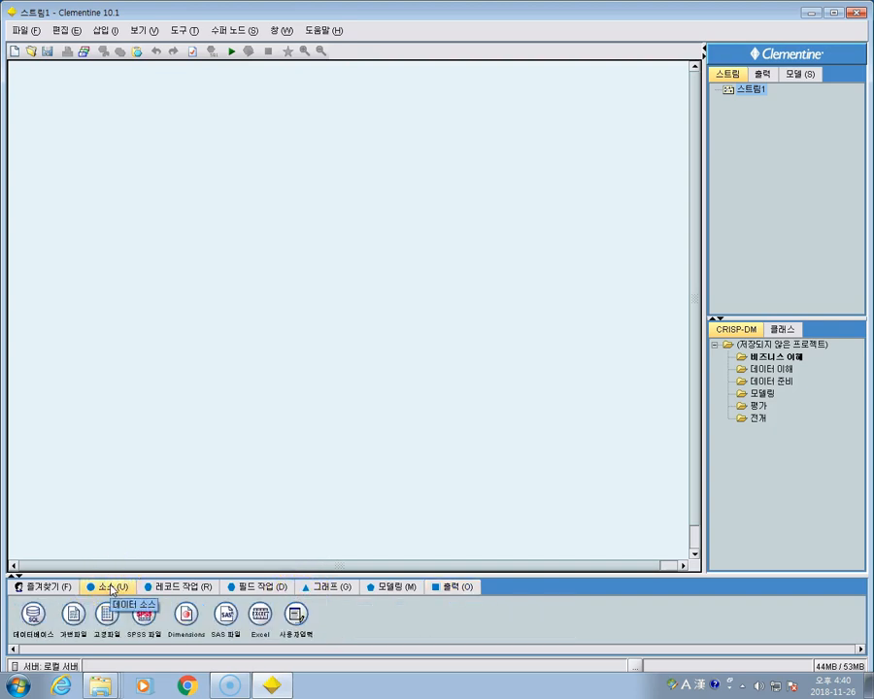
click(202, 588)
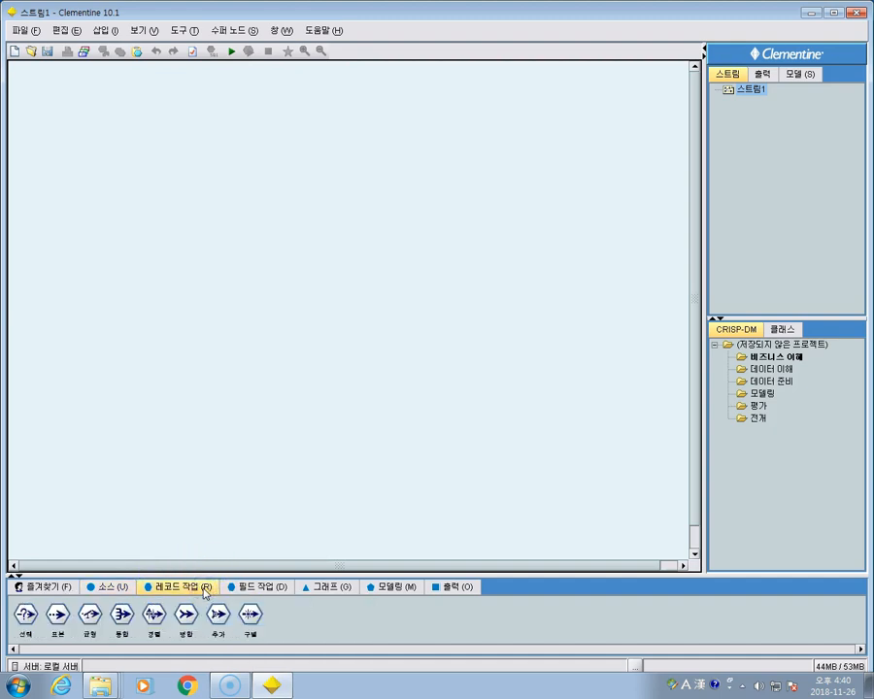
click(264, 588)
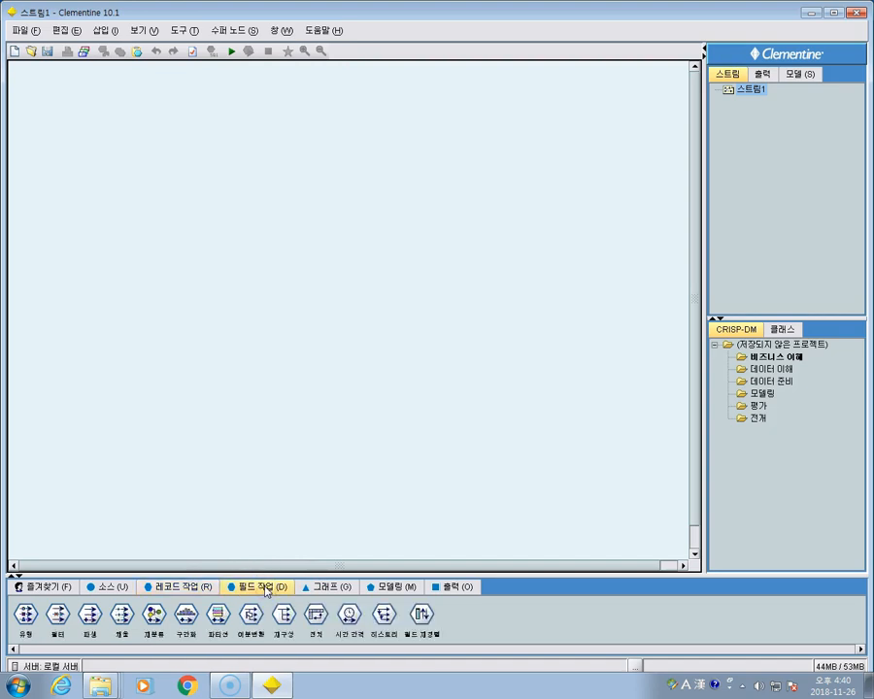
click(330, 588)
click(391, 587)
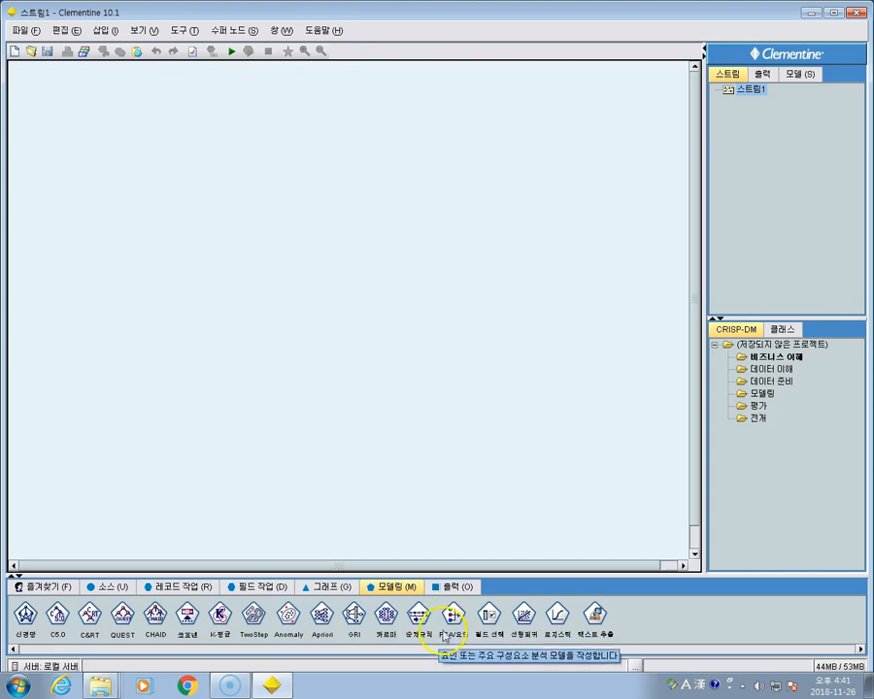
click(453, 586)
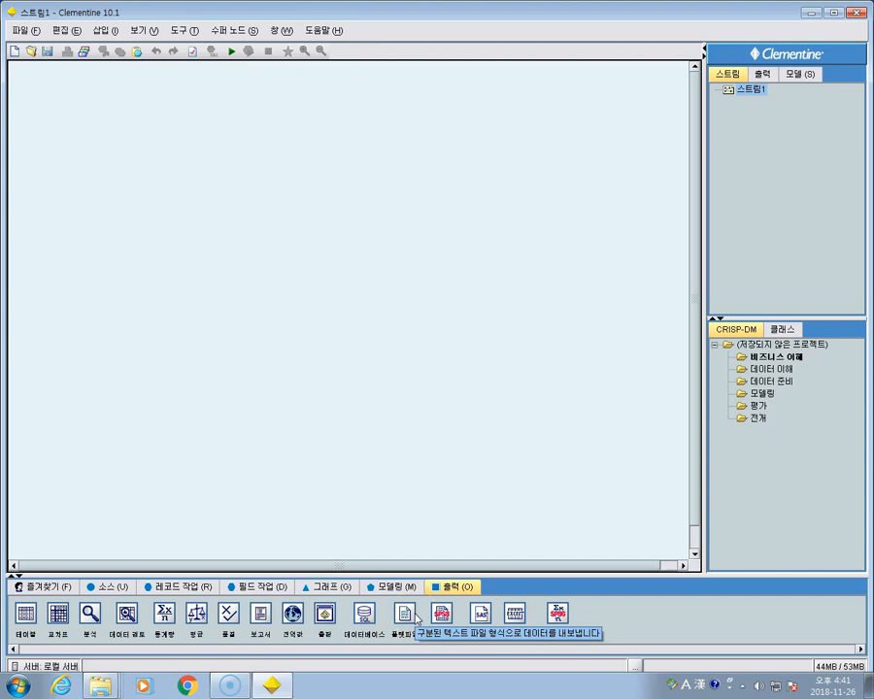
Step: Add an SPSS 파일 source node to the stream canvas, and delete the extra second copy placed beside it
click(117, 588)
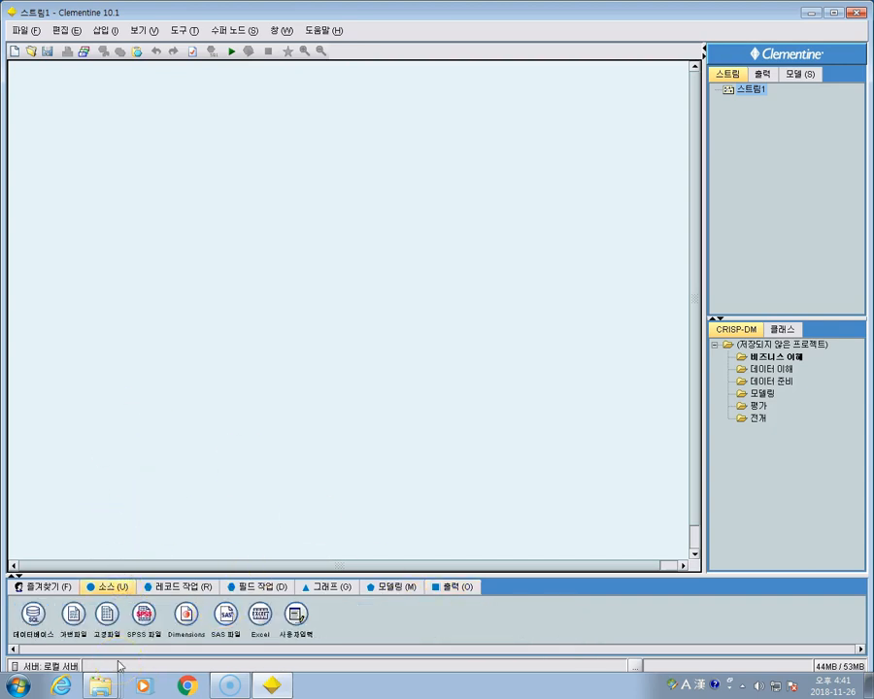
double_click(145, 617)
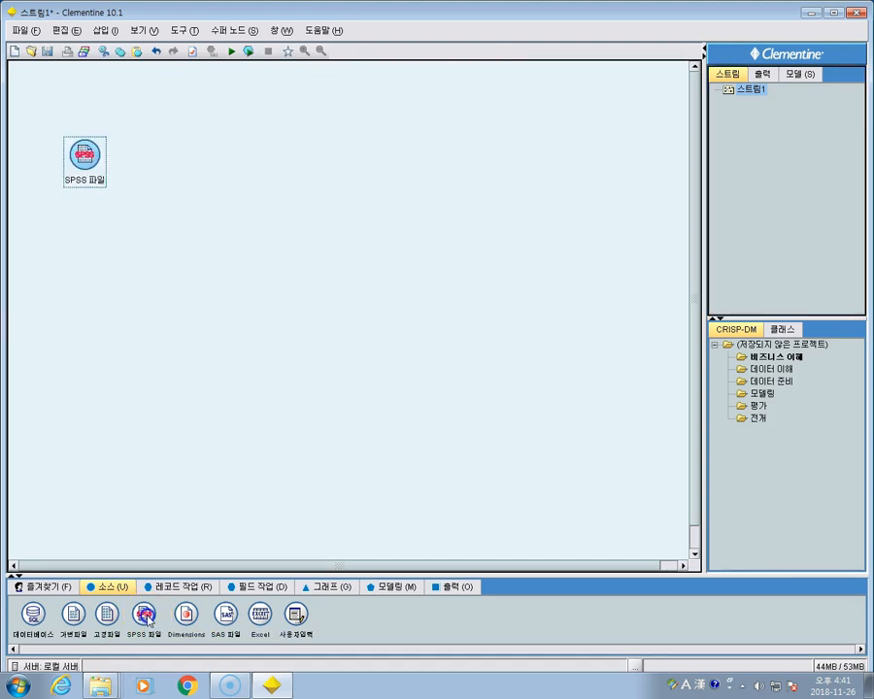
drag(148, 622, 218, 221)
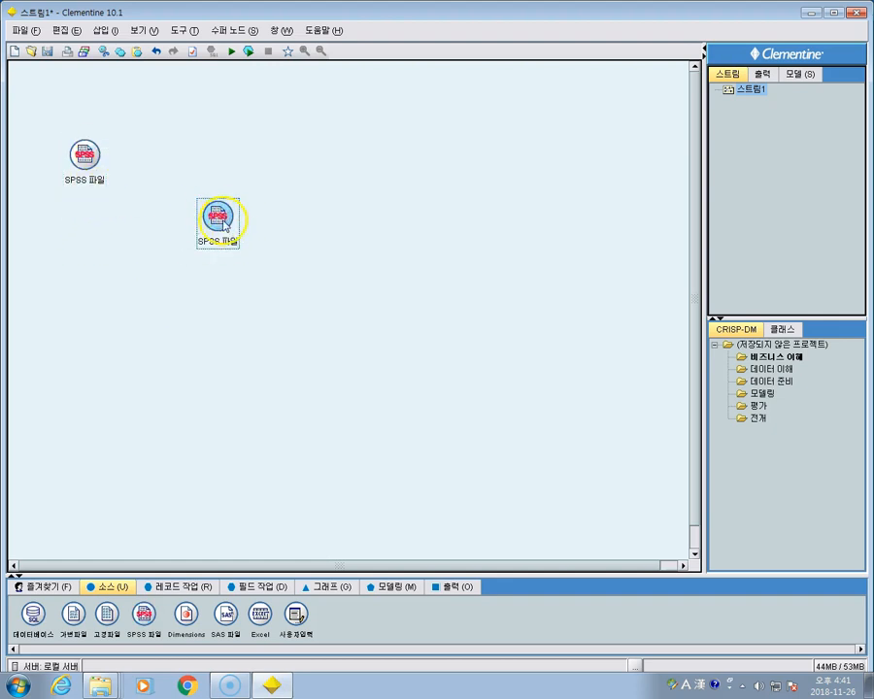
key(Delete)
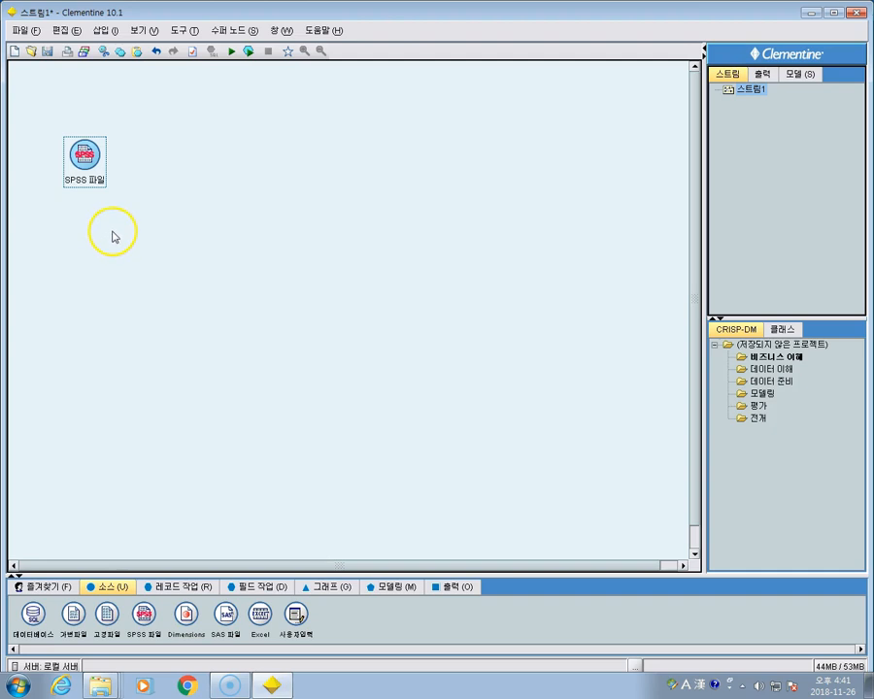
Step: Set the SPSS 파일 node to import F:\data\01.NewsChan.sav and apply the settings
double_click(84, 158)
drag(214, 148, 291, 128)
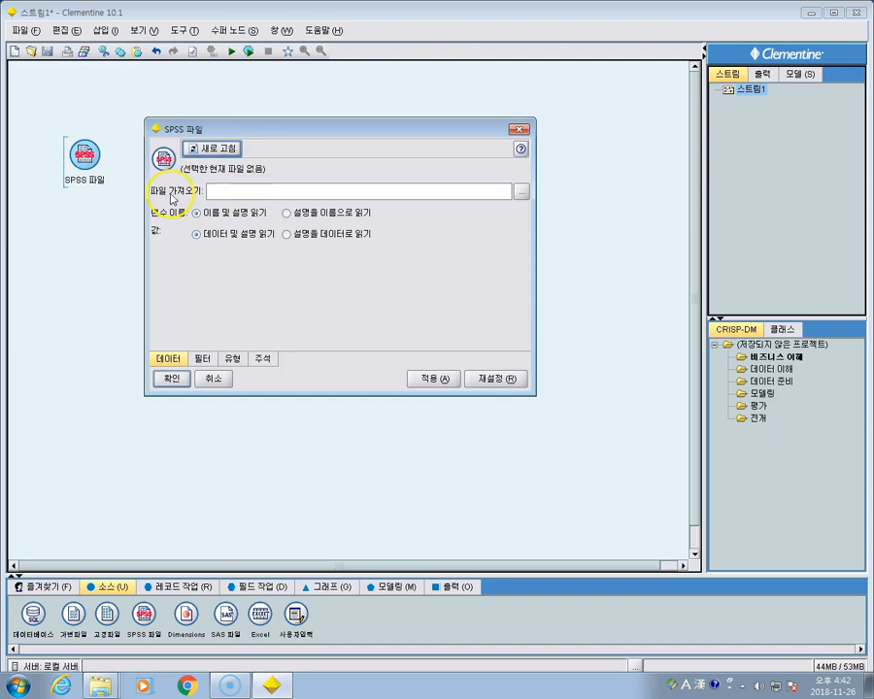
click(522, 191)
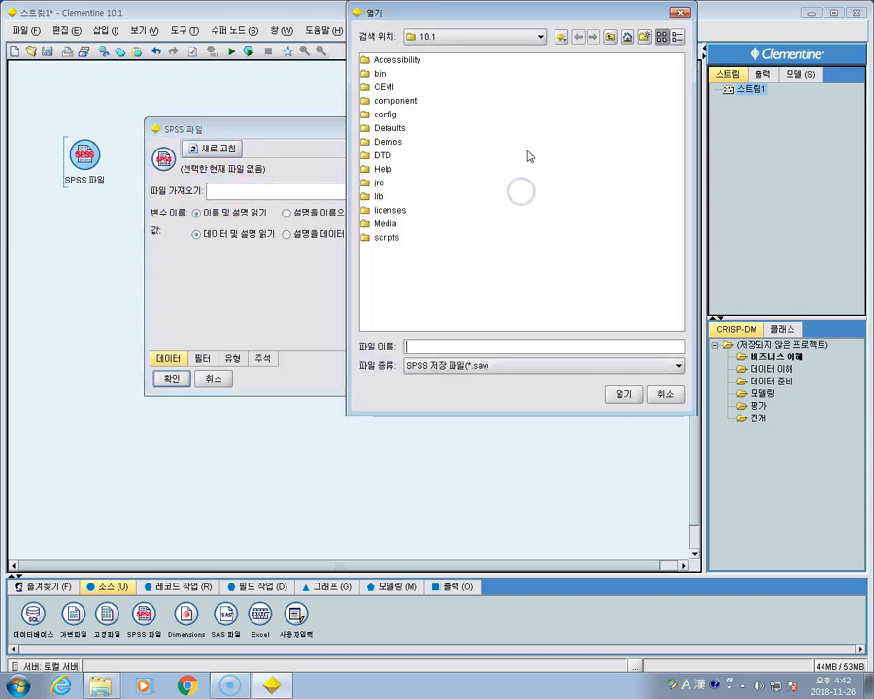
drag(488, 13, 496, 87)
click(476, 169)
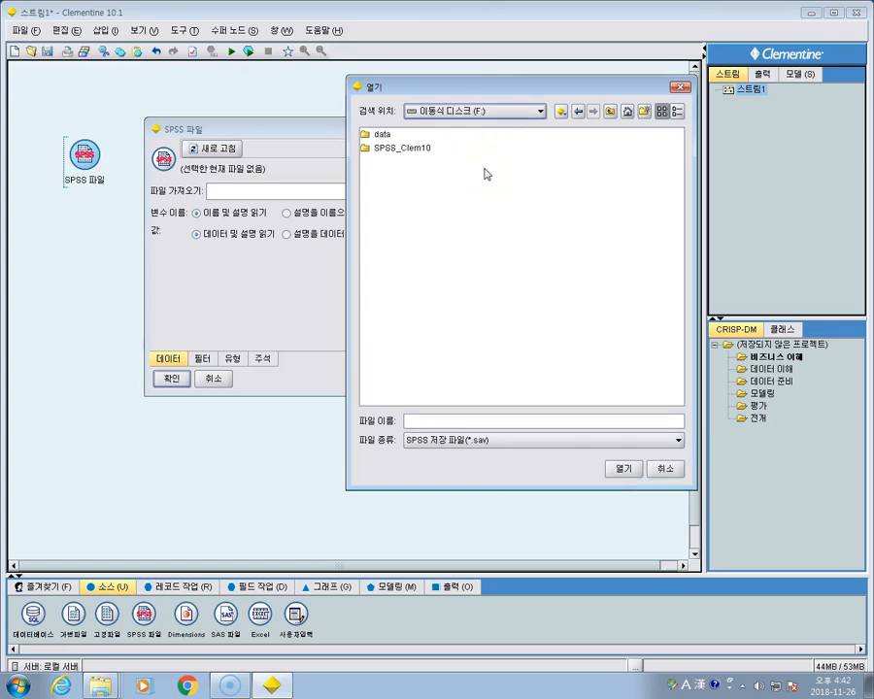
double_click(379, 134)
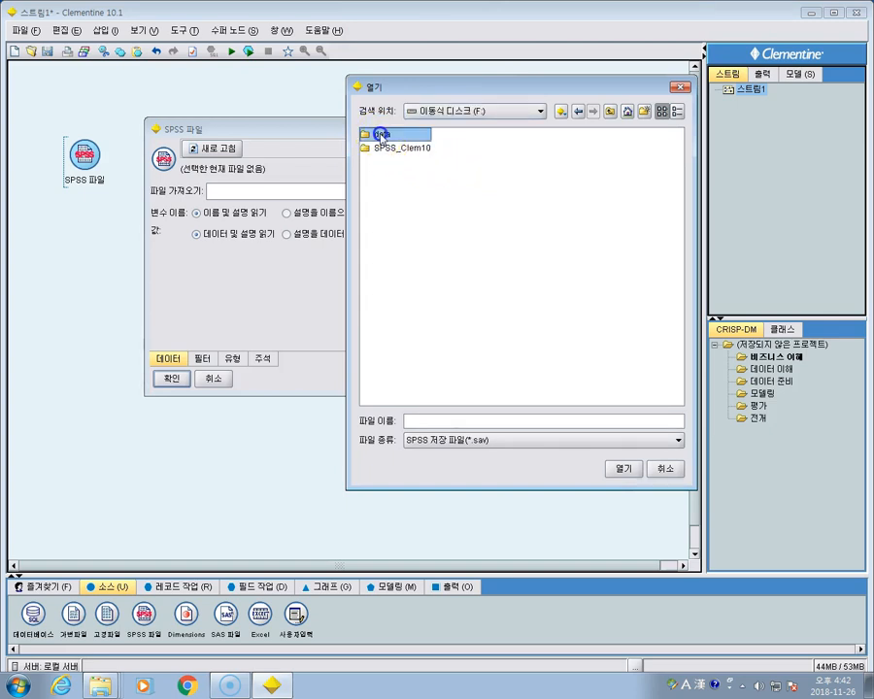
double_click(412, 136)
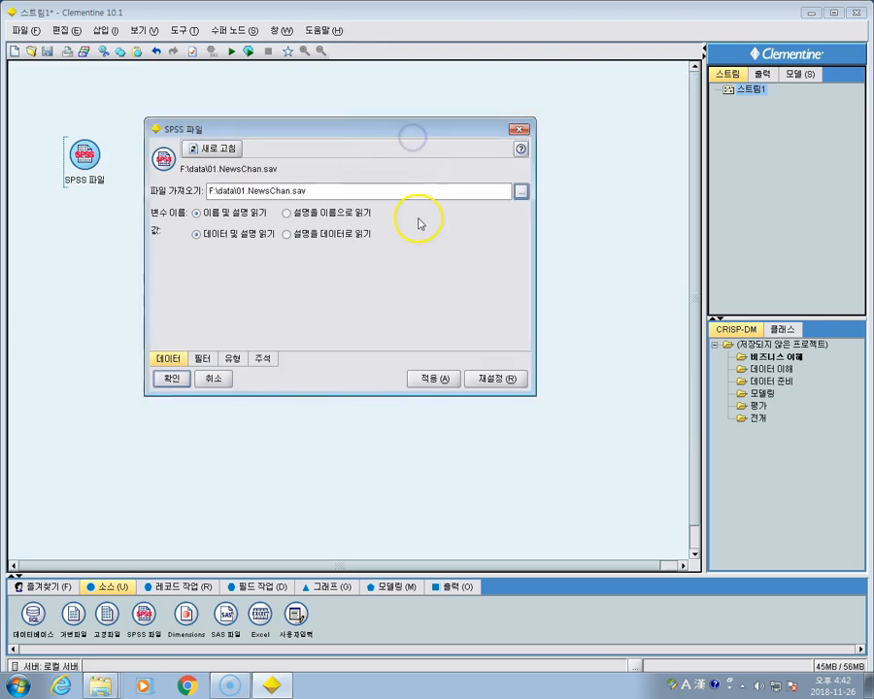
click(516, 190)
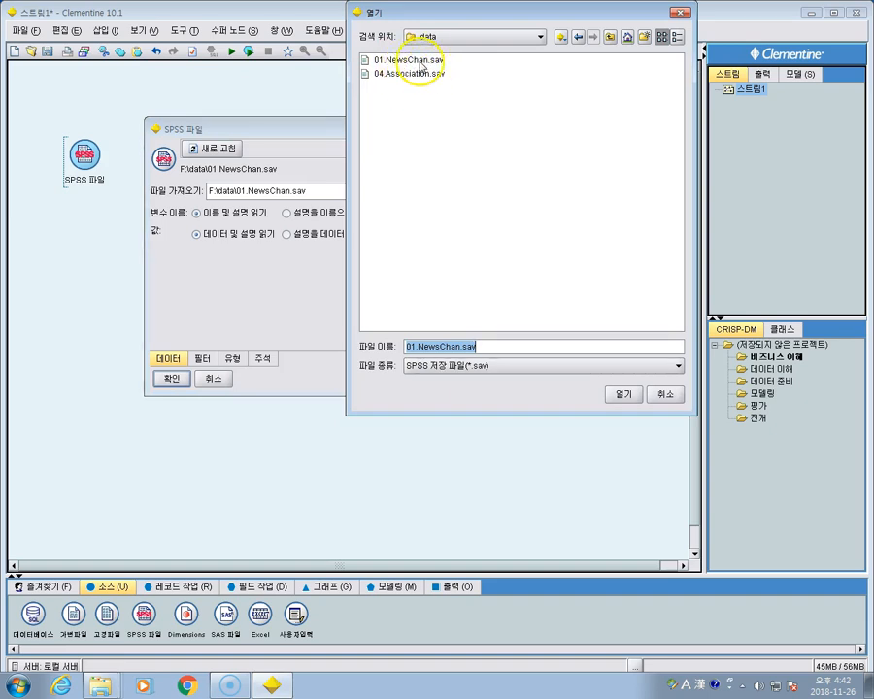
click(625, 393)
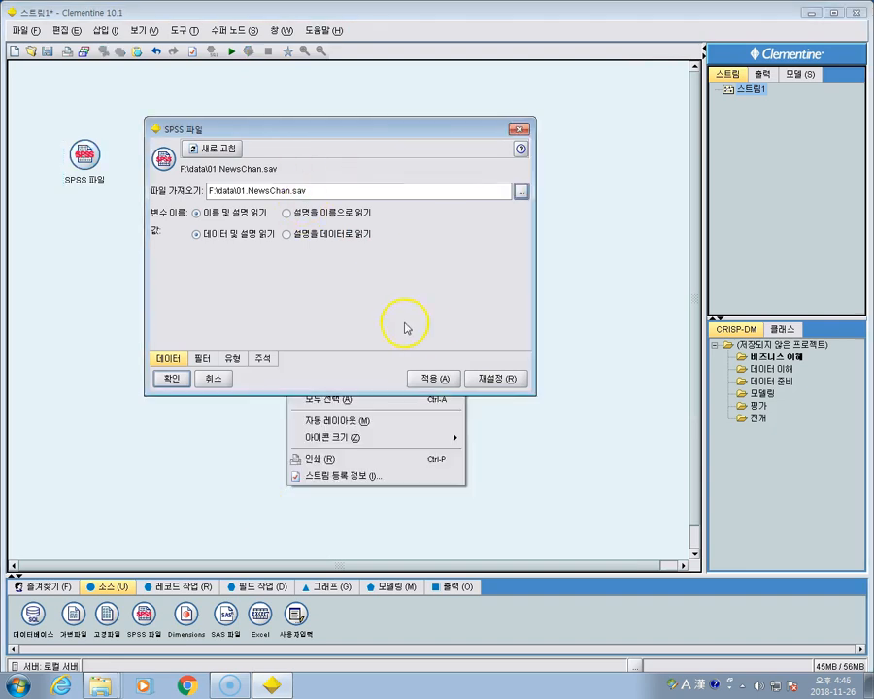
click(171, 379)
click(221, 337)
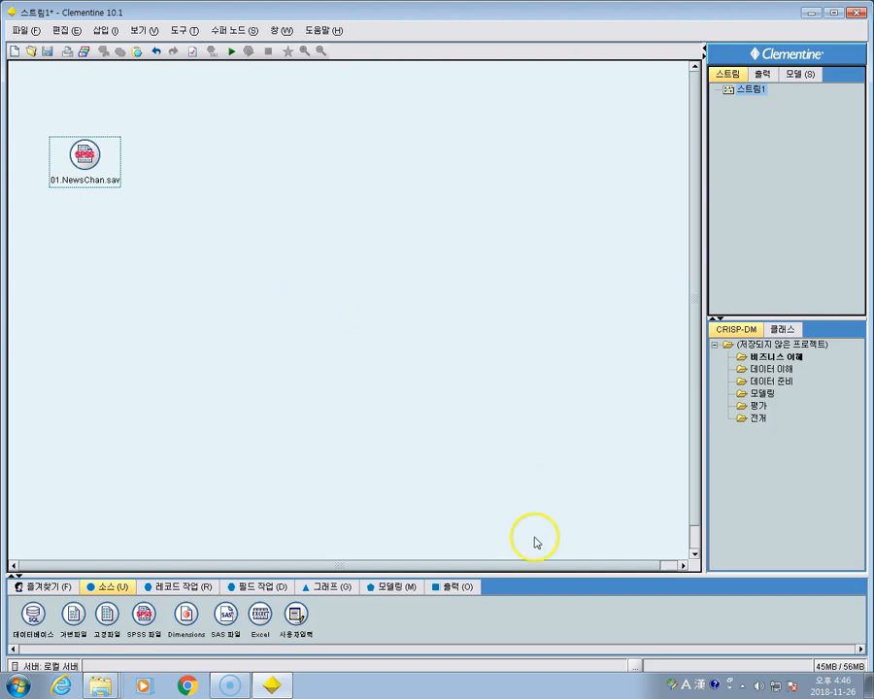
Step: Add a 테이블 output node and place it, unconnected, to the right of the 01.NewsChan.sav node
click(449, 588)
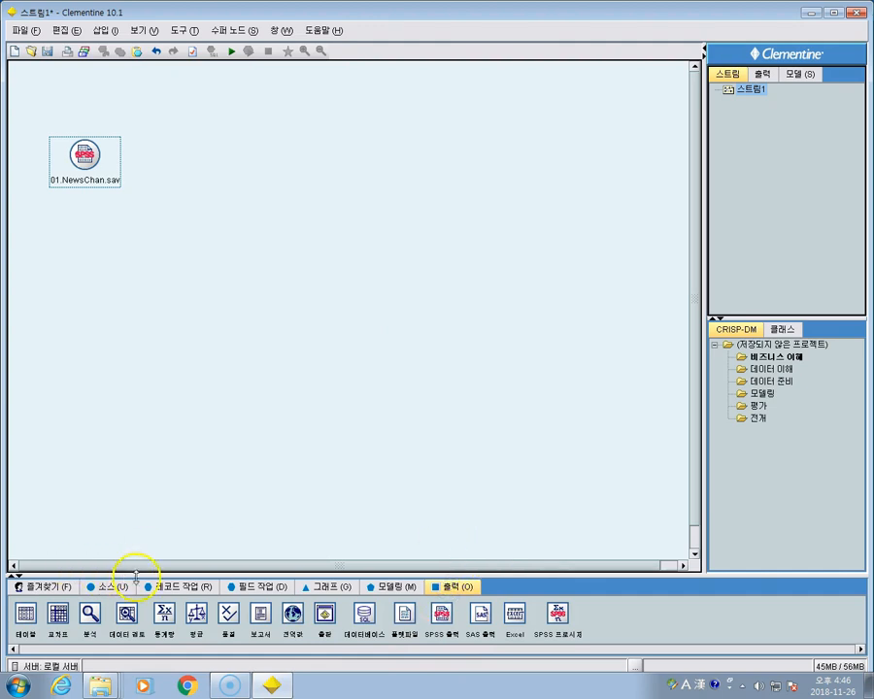
click(27, 621)
double_click(28, 621)
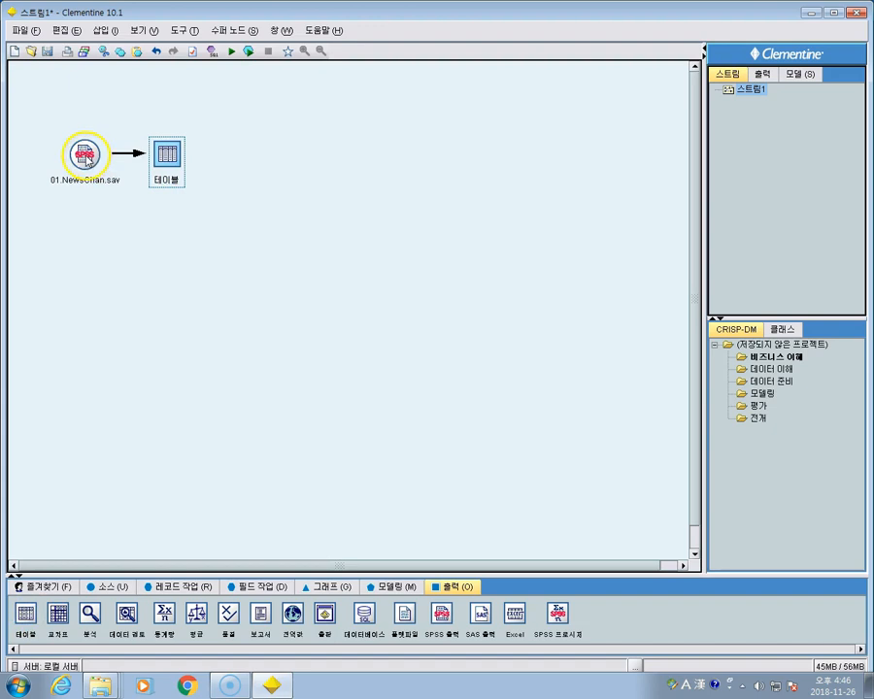
drag(165, 152, 166, 236)
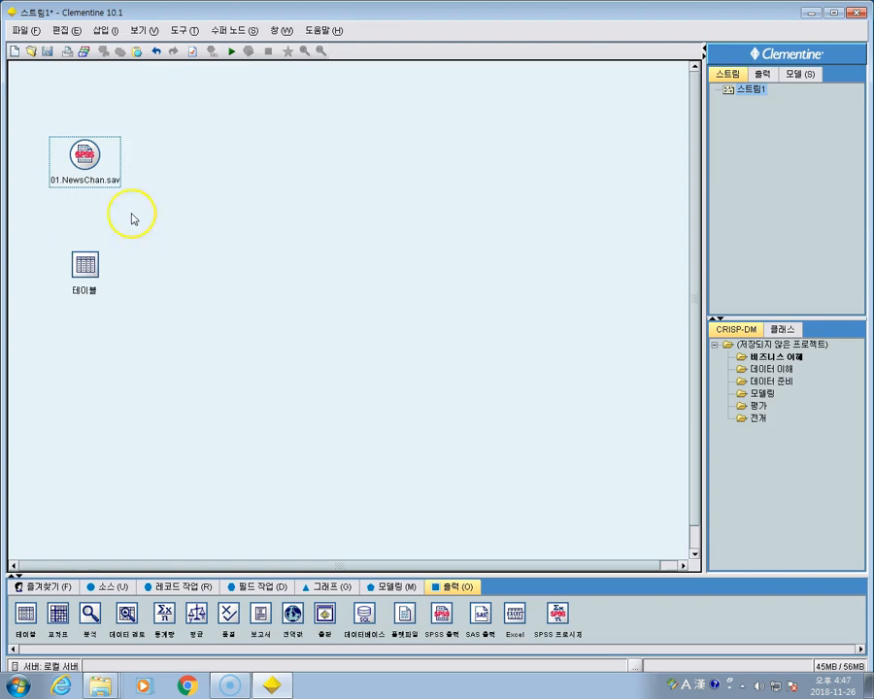
click(100, 264)
drag(102, 267, 200, 171)
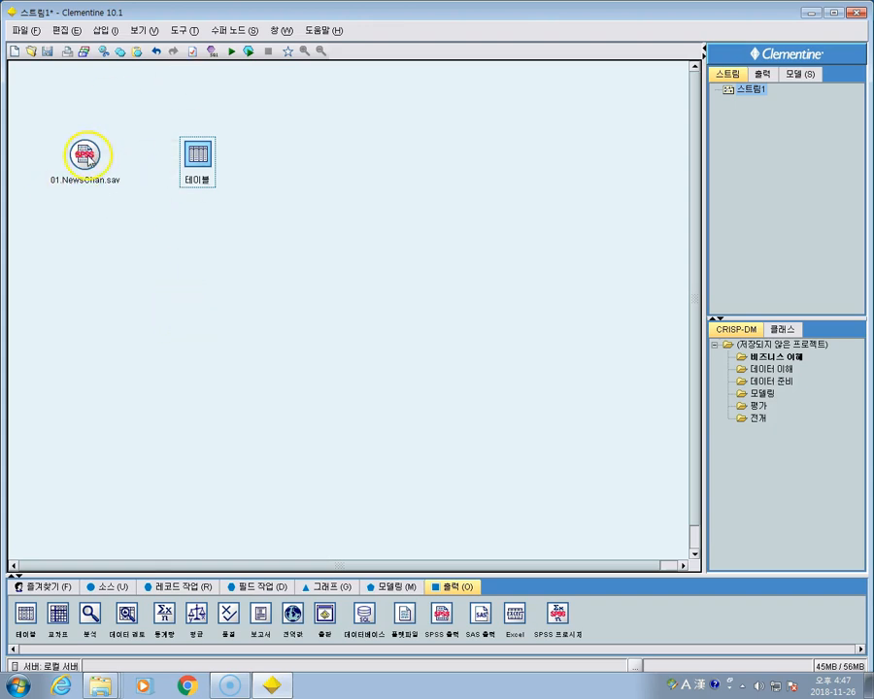
Step: Connect the 01.NewsChan.sav source node to the 테이블 node
click(86, 158)
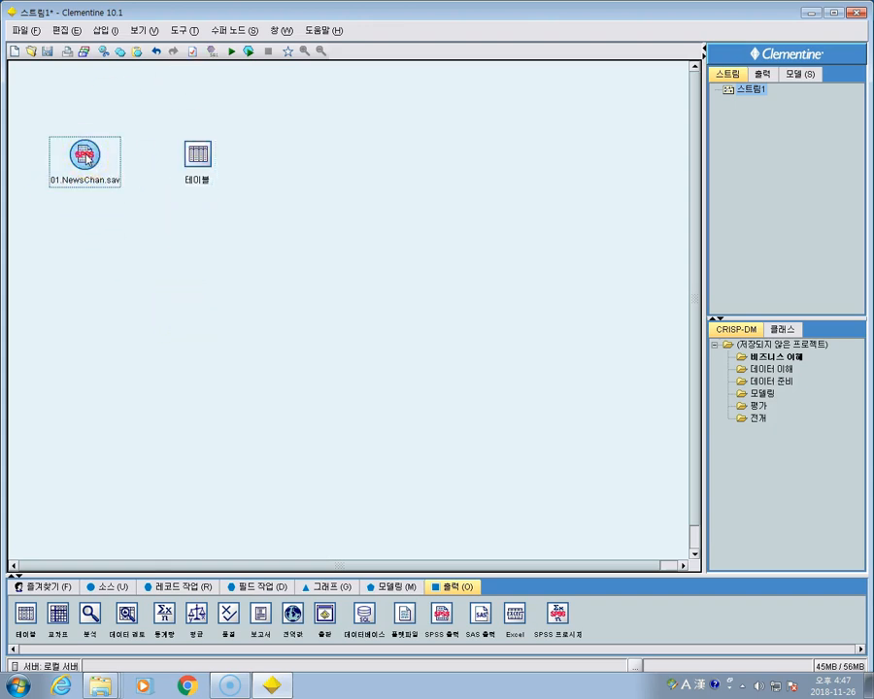
click(169, 212)
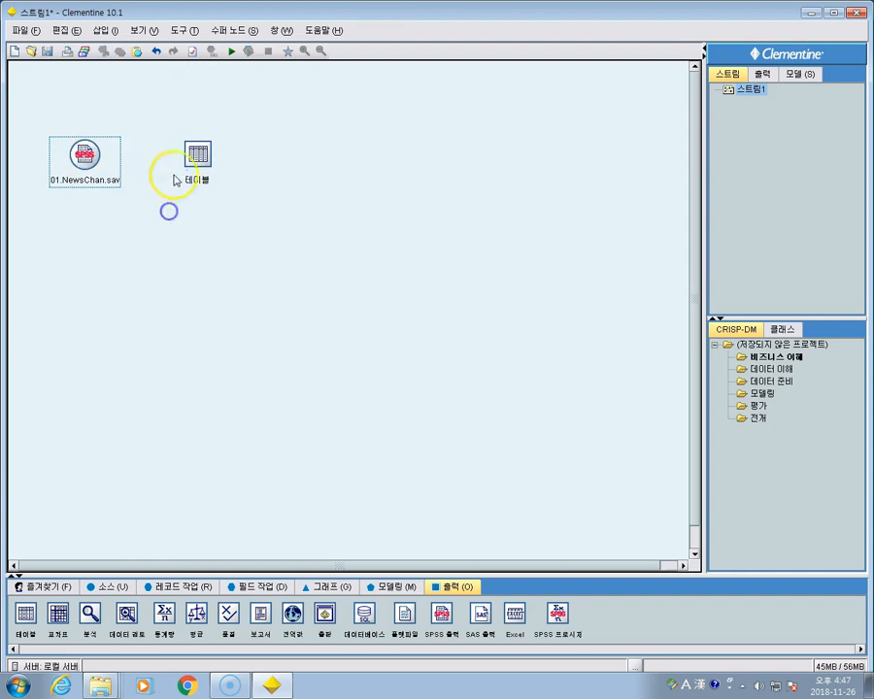
click(195, 161)
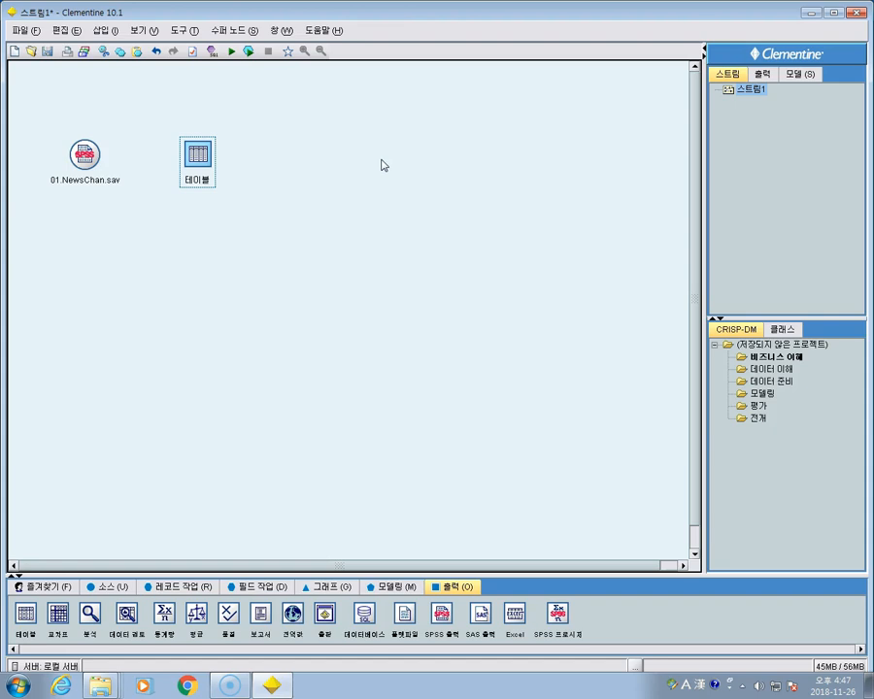
click(362, 51)
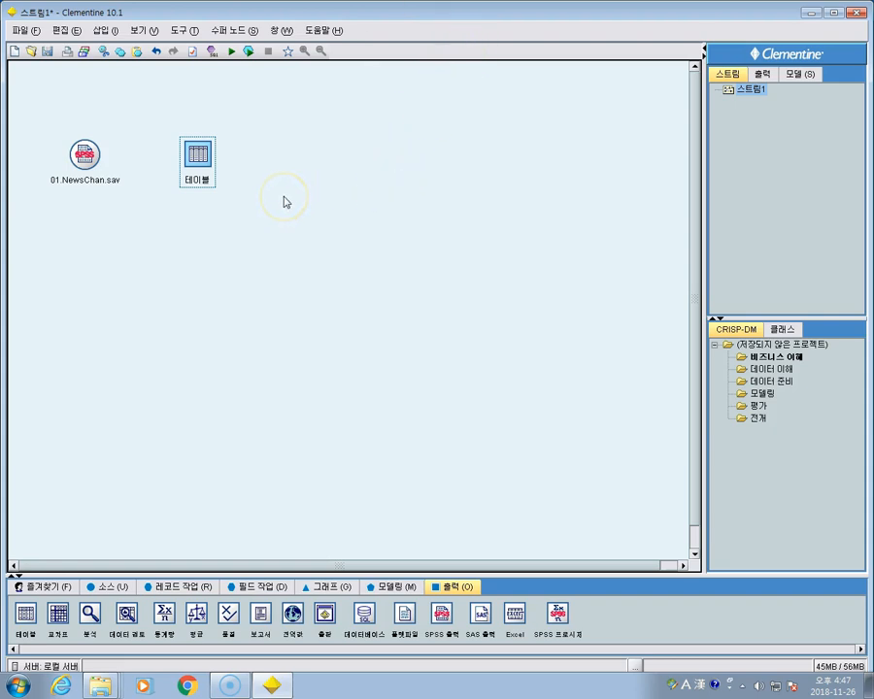
drag(88, 153, 202, 155)
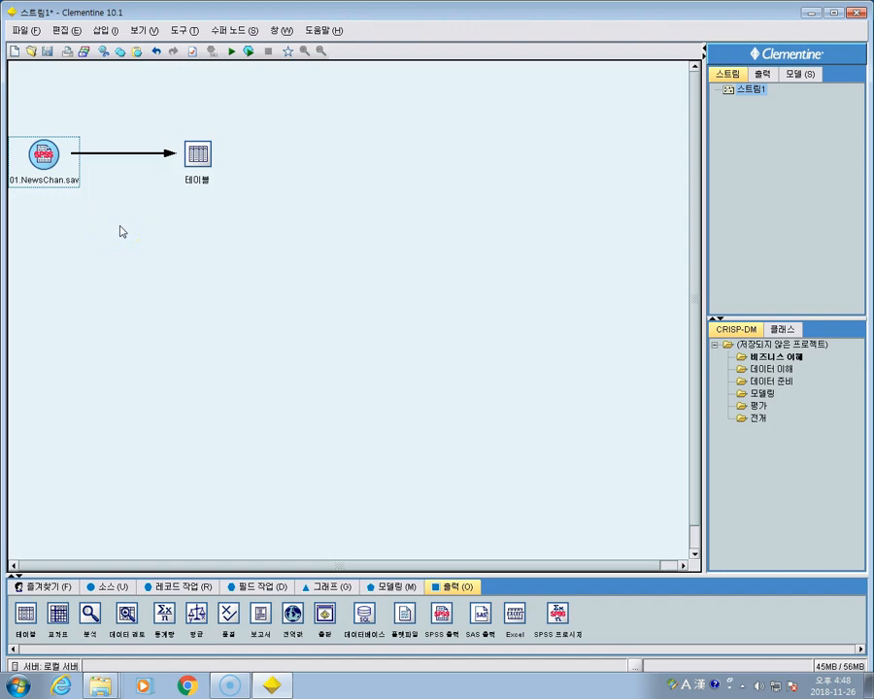
Step: Rearrange the two connected nodes so the 테이블 node sits directly above the 01.NewsChan.sav node
drag(183, 143, 80, 85)
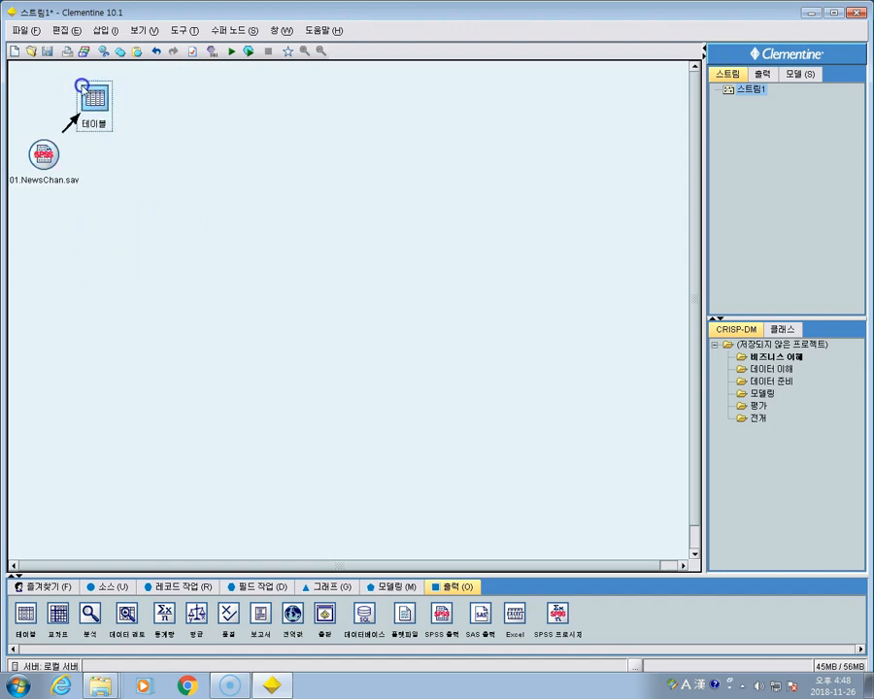
drag(42, 153, 85, 203)
click(88, 94)
drag(88, 94, 79, 104)
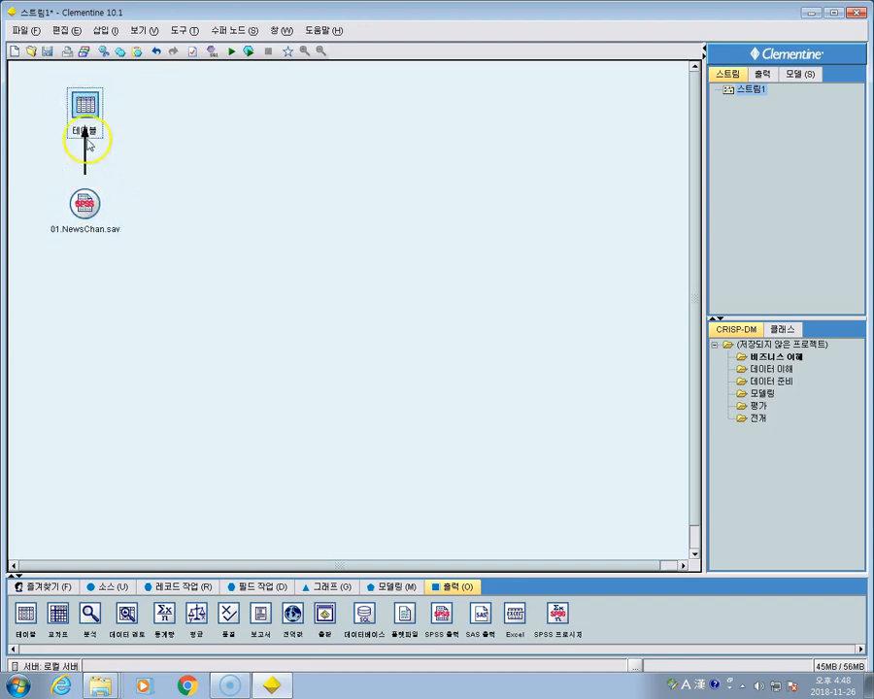
Step: Inspect the 테이블 node's settings and its available commands, including 실행, without running it
double_click(87, 106)
drag(157, 101, 291, 103)
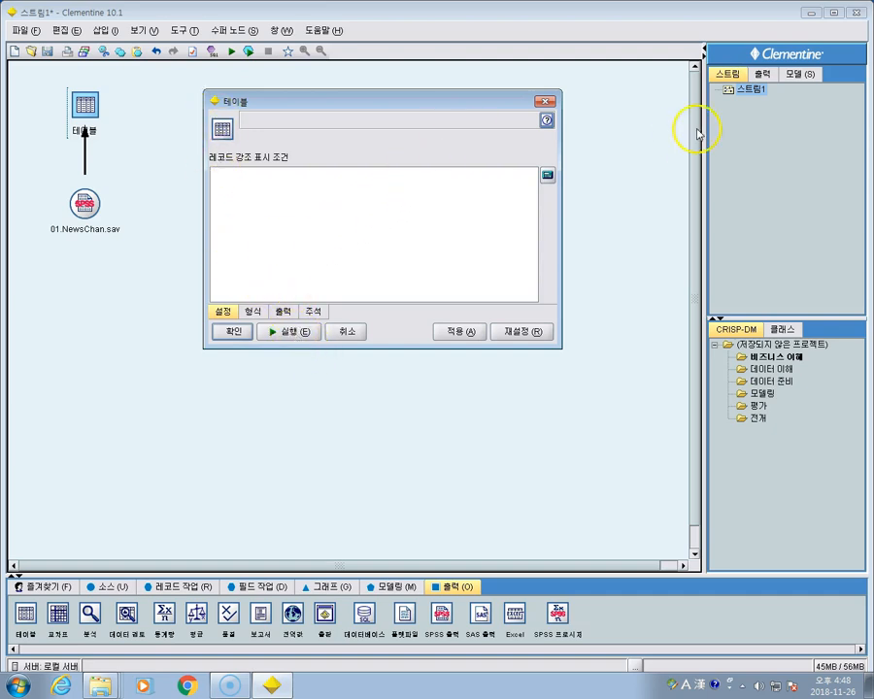
click(544, 103)
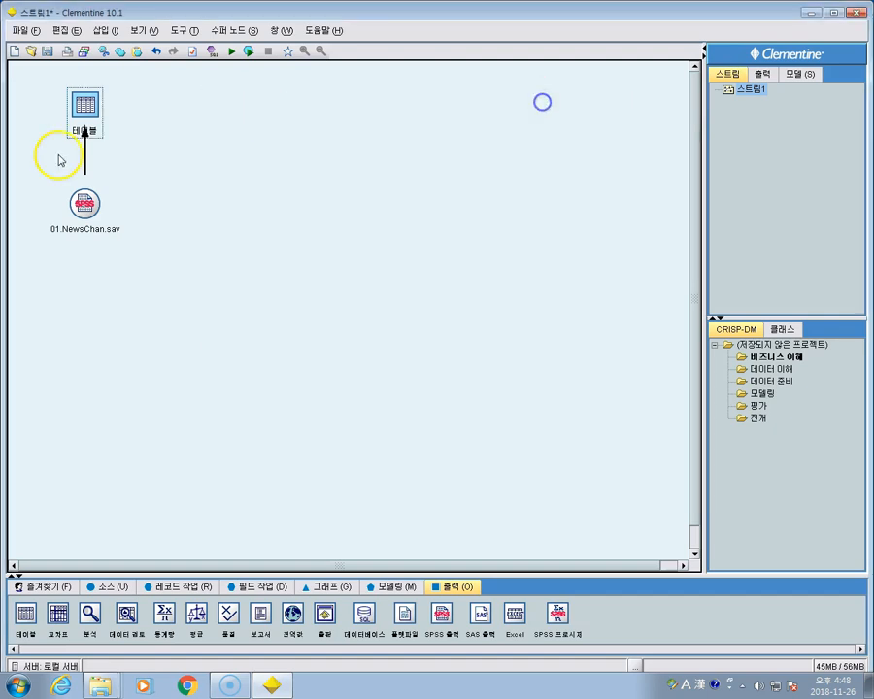
right_click(87, 113)
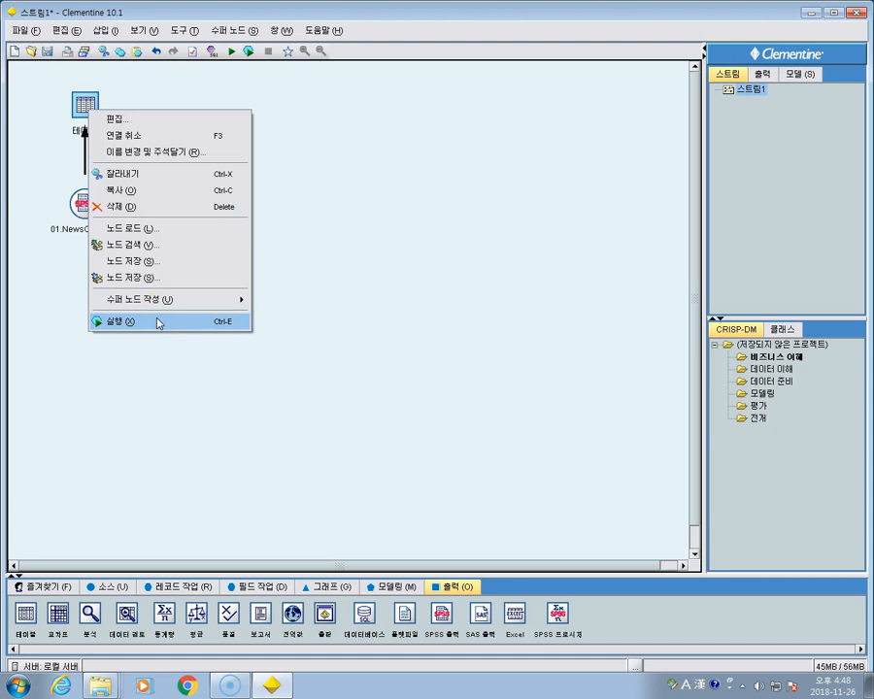
click(328, 163)
click(87, 110)
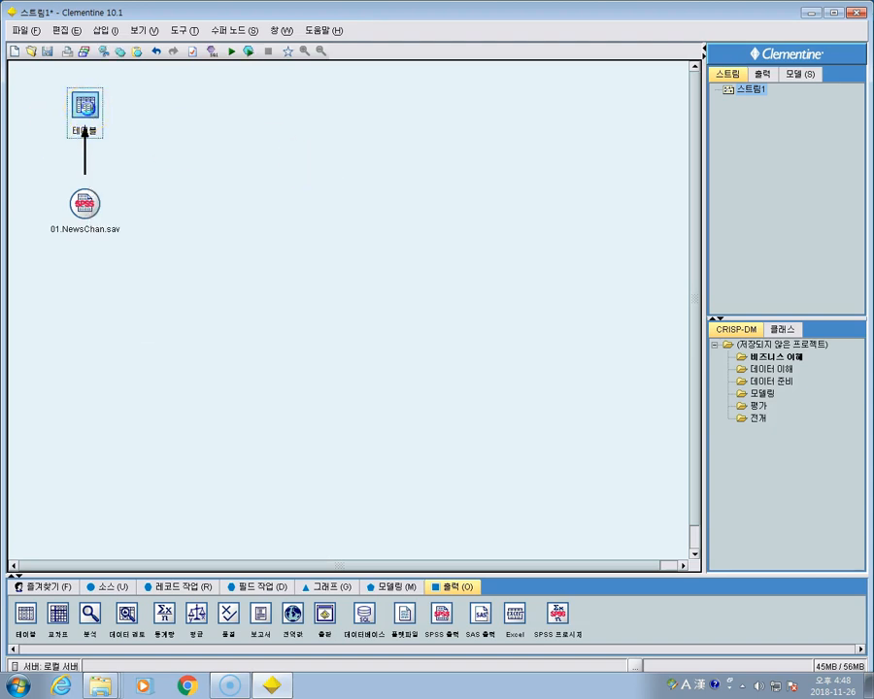
Step: Run the 테이블 node to display the 01.NewsChan.sav records, and close the resulting table window
double_click(87, 110)
drag(195, 95, 238, 95)
click(212, 324)
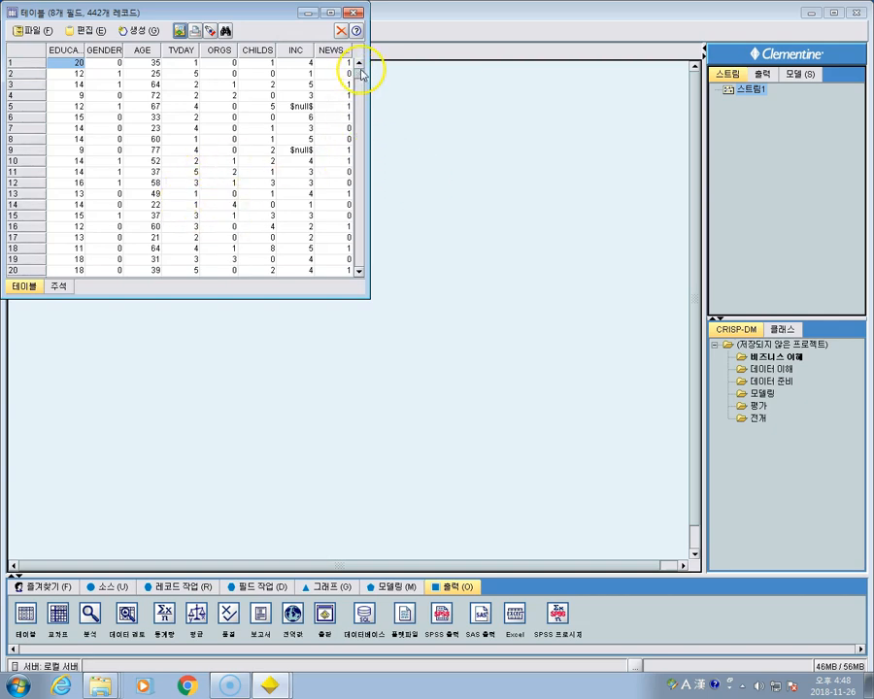
click(354, 13)
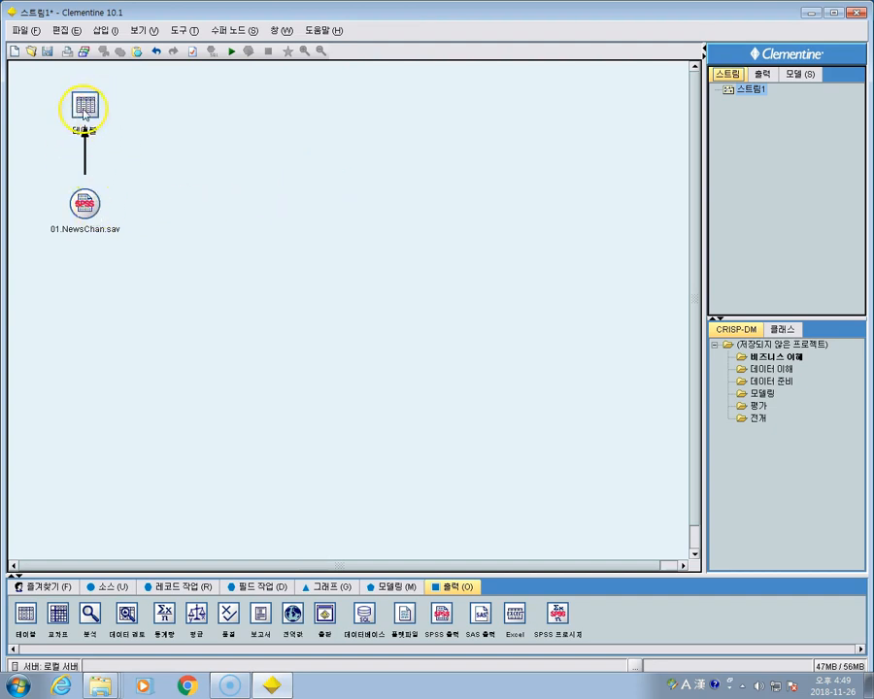
Step: Move the 테이블 node beside the 01.NewsChan.sav node and back to directly above it
drag(86, 105, 176, 202)
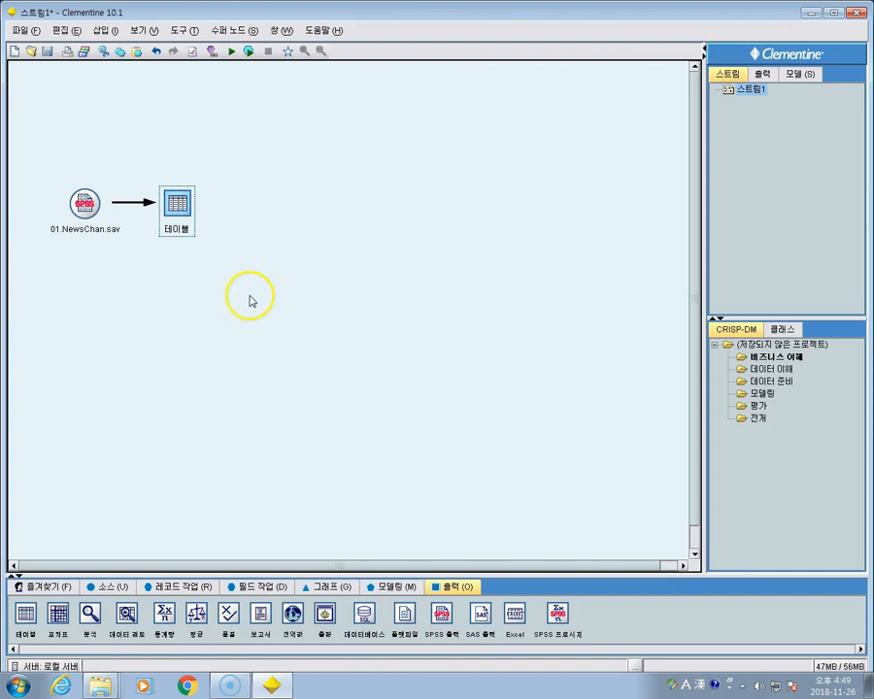
drag(183, 203, 93, 92)
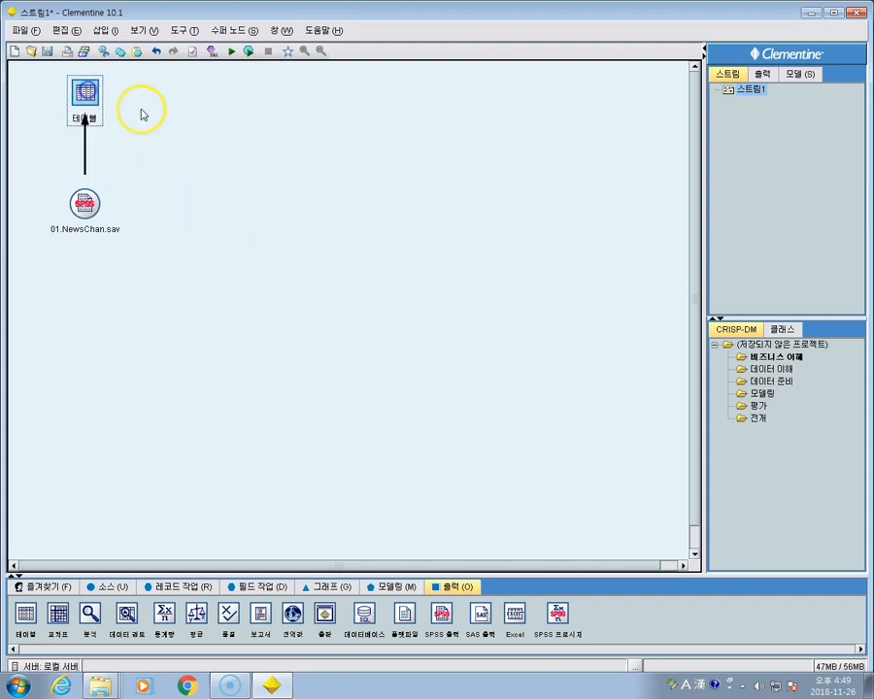
Step: Try adding a 유형 field operation node connected to the 01.NewsChan.sav node, and delete it again
click(85, 207)
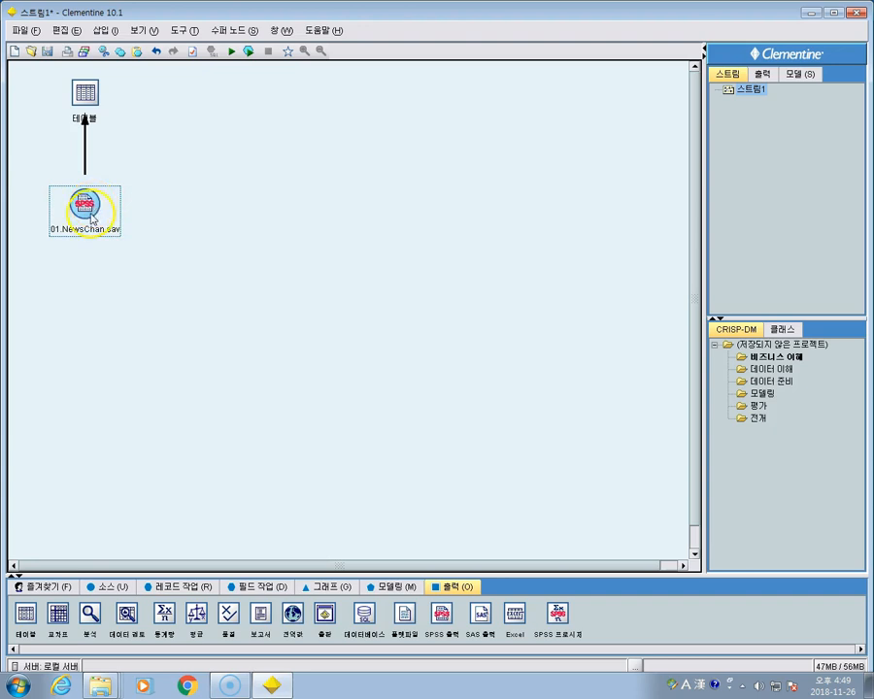
click(196, 590)
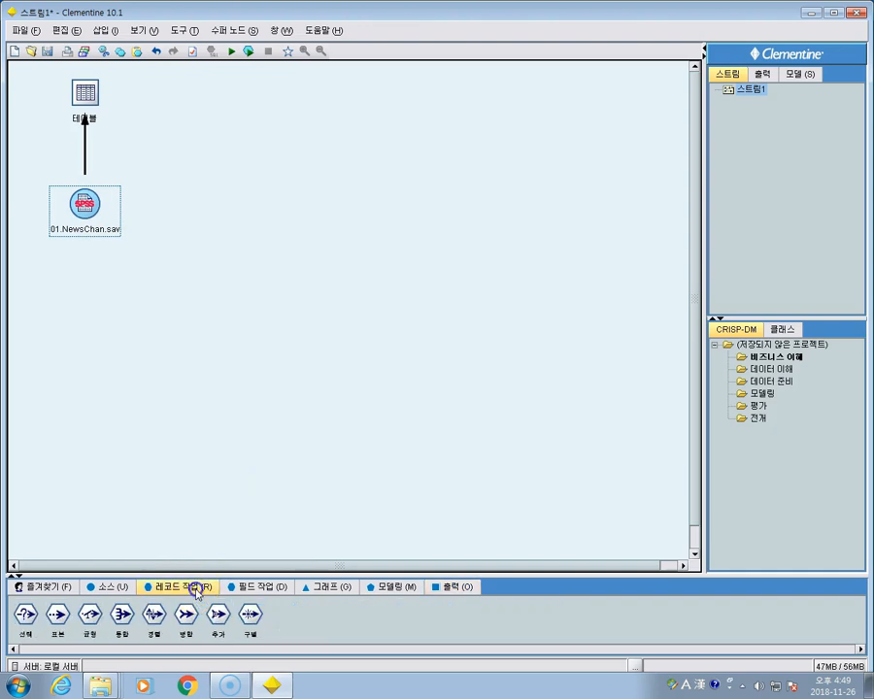
click(261, 589)
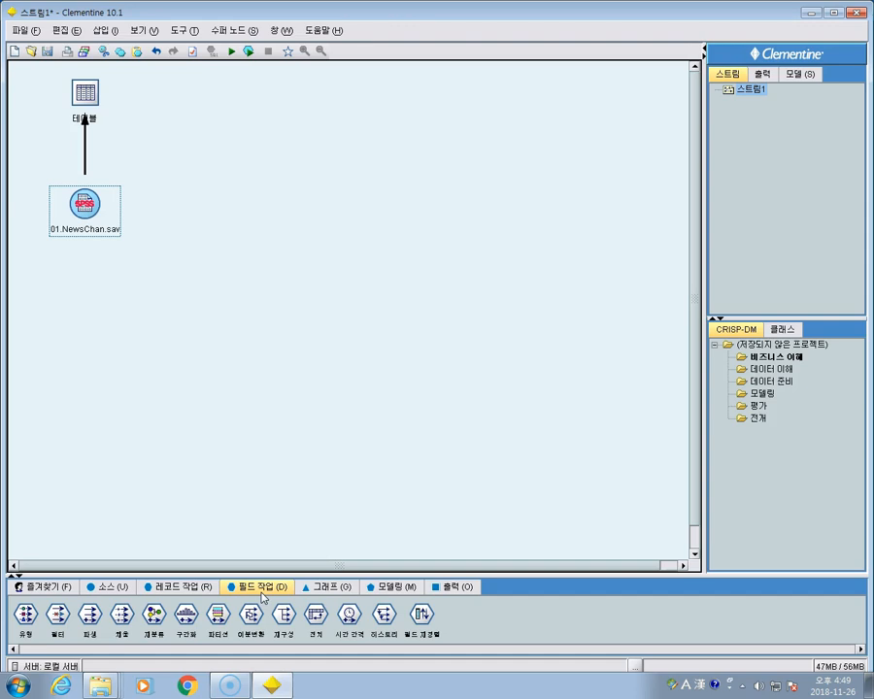
click(26, 614)
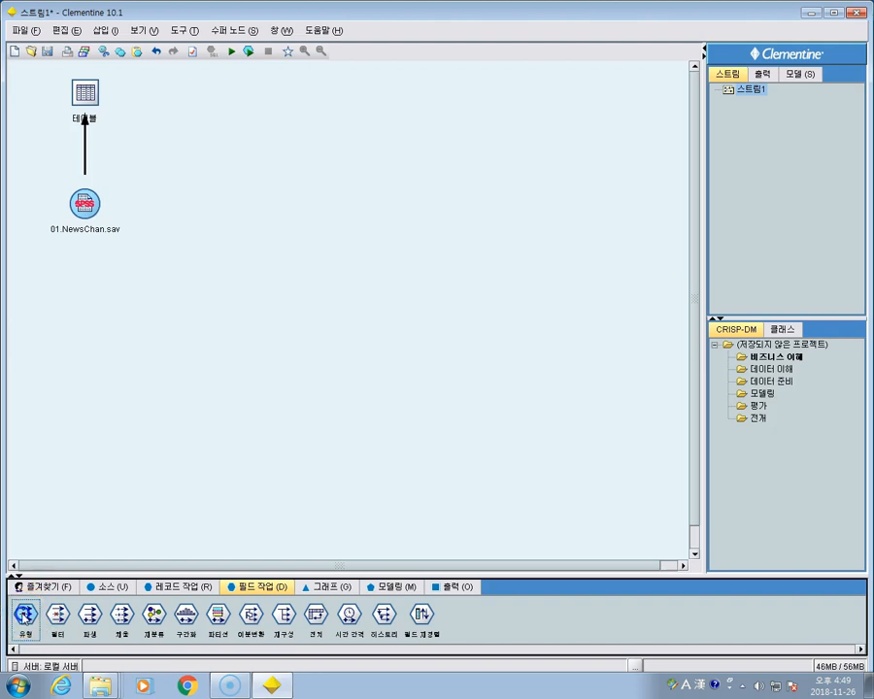
double_click(24, 616)
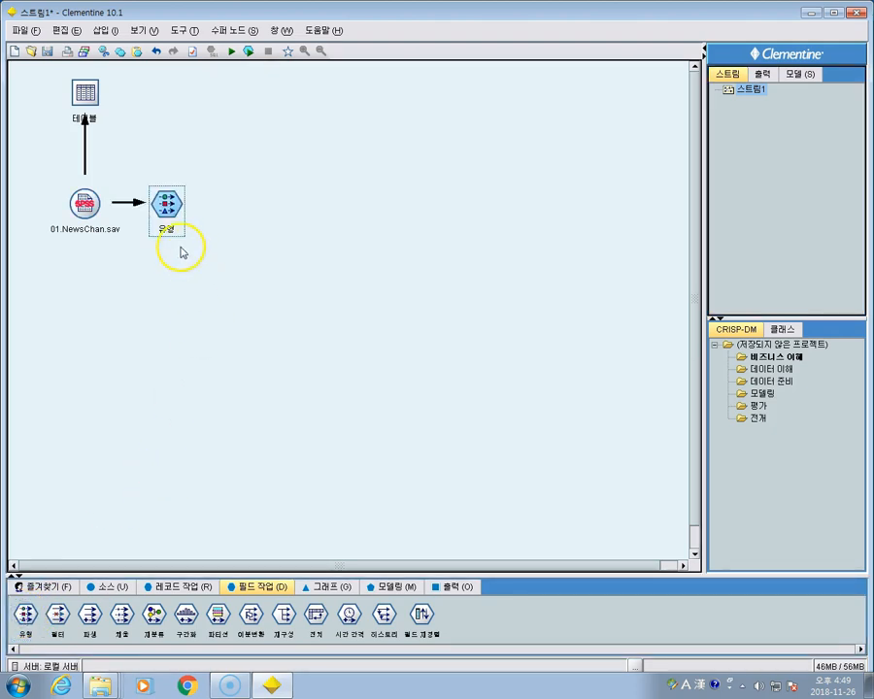
drag(170, 223, 198, 209)
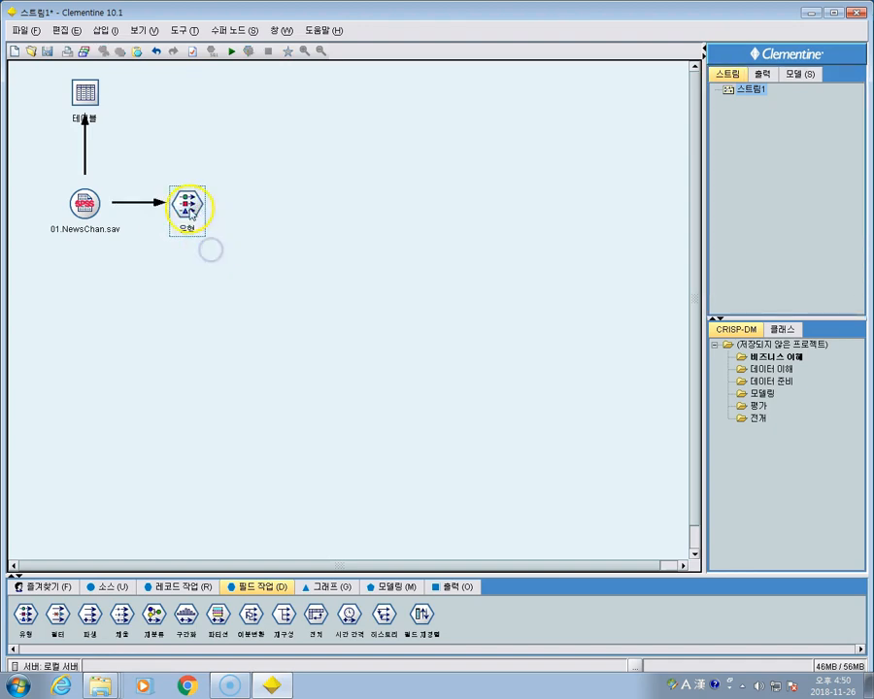
key(Delete)
Step: Move the 테이블 node slightly higher and add a 유형 node connected to the right of the 01.NewsChan.sav node
mouse_move(86, 94)
mouse_down()
mouse_move(202, 204)
mouse_move(185, 206)
mouse_move(86, 82)
mouse_up()
click(25, 617)
double_click(26, 618)
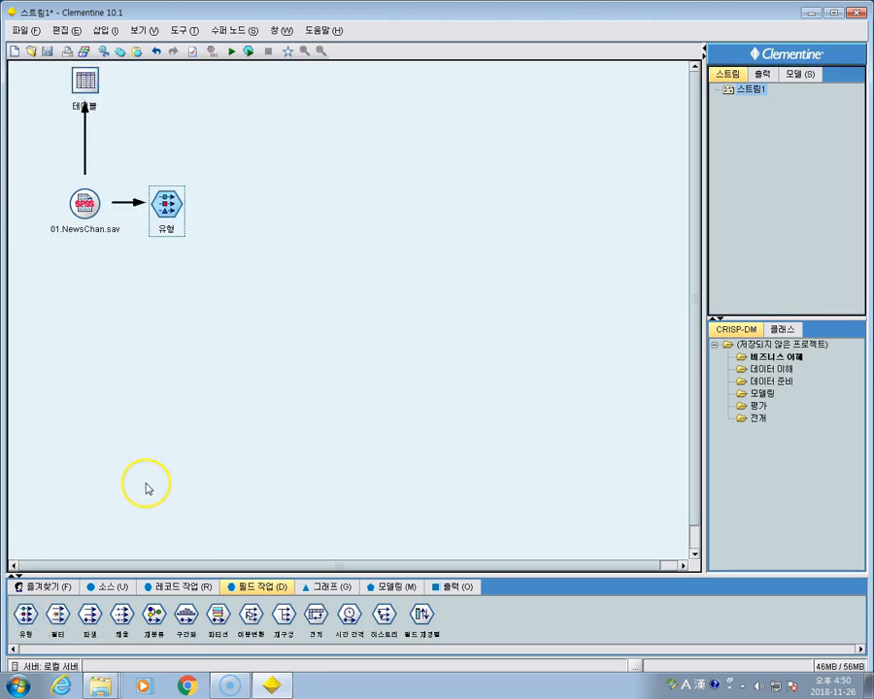
drag(168, 204, 182, 210)
Step: Read the data values for the fields in the 유형 node, sort the list by field name, and close its settings
double_click(178, 208)
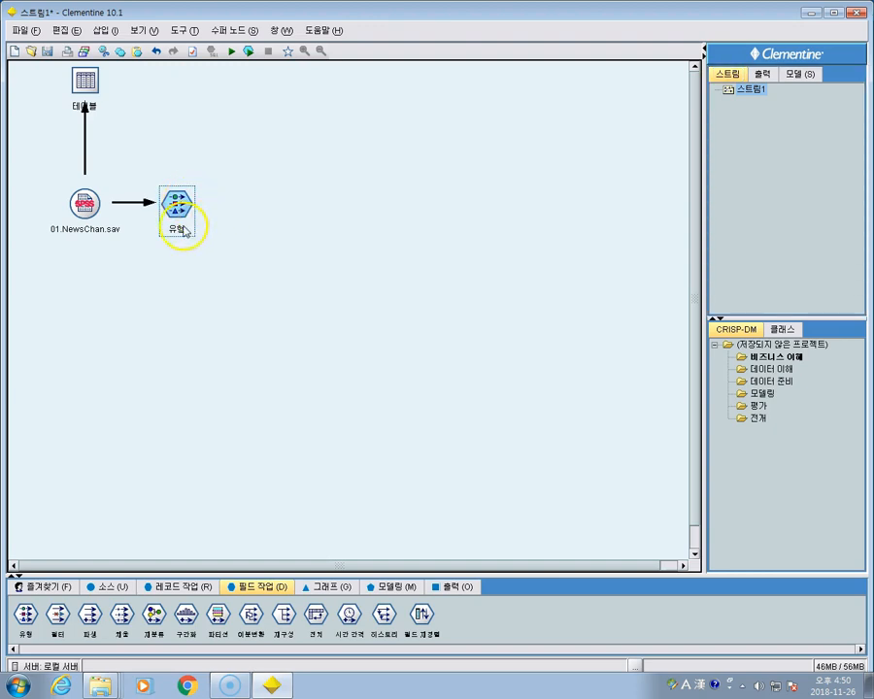
double_click(181, 208)
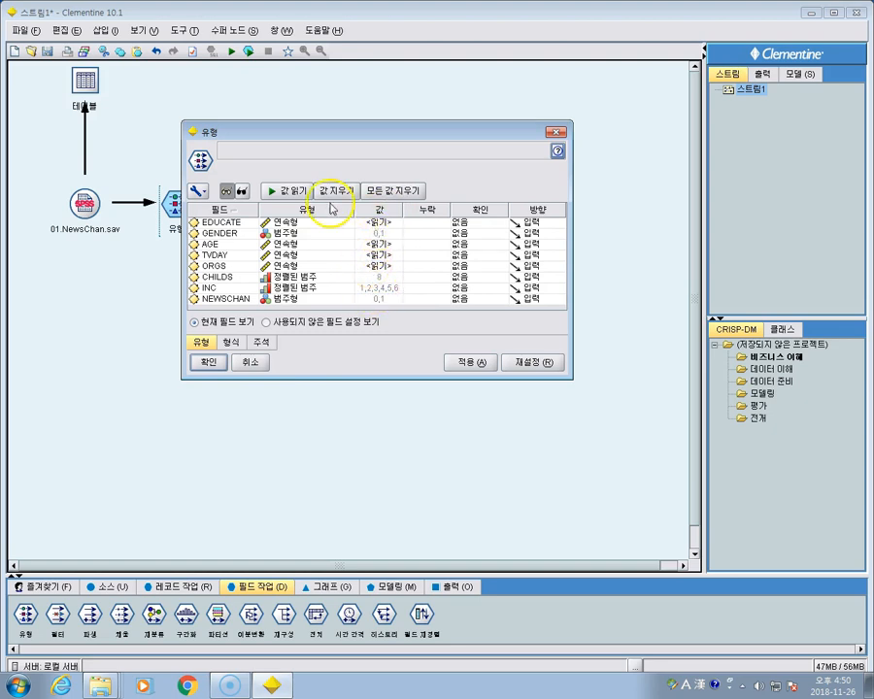
click(287, 191)
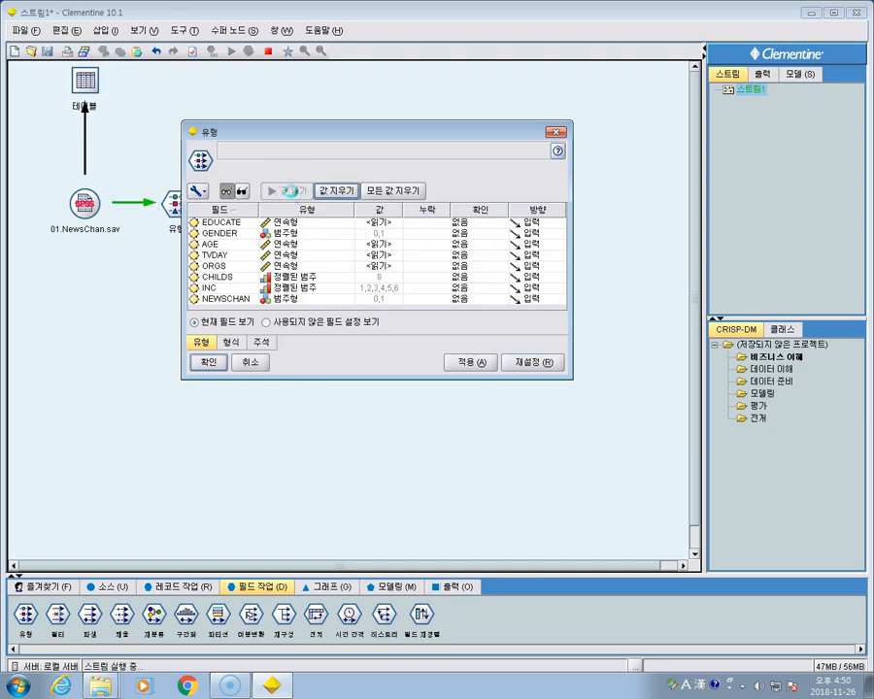
click(379, 210)
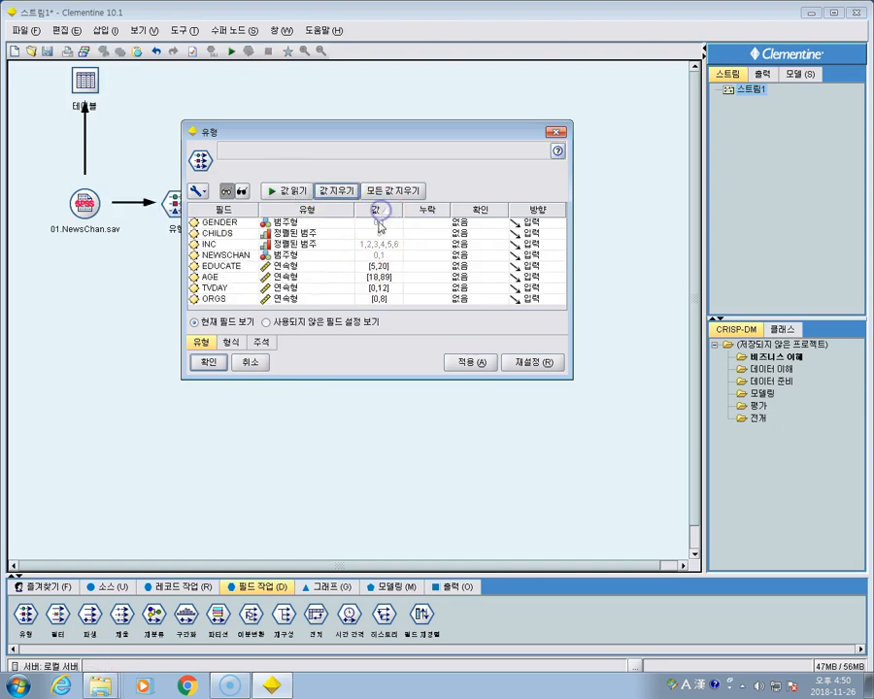
click(225, 210)
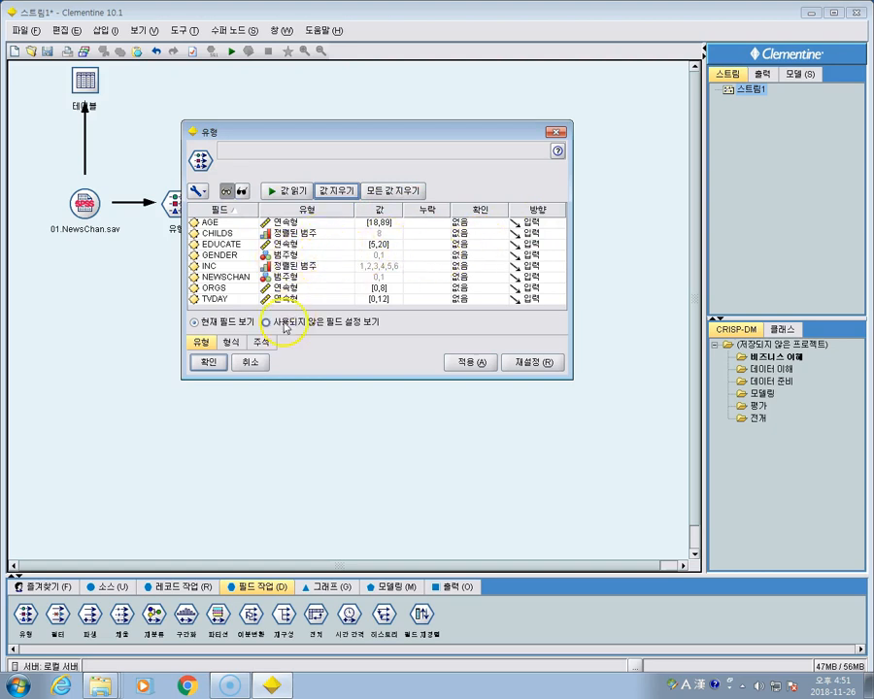
click(252, 362)
Step: Set the direction of the NEWSCHAN field to 출력 in the 유형 node and confirm its settings
double_click(180, 208)
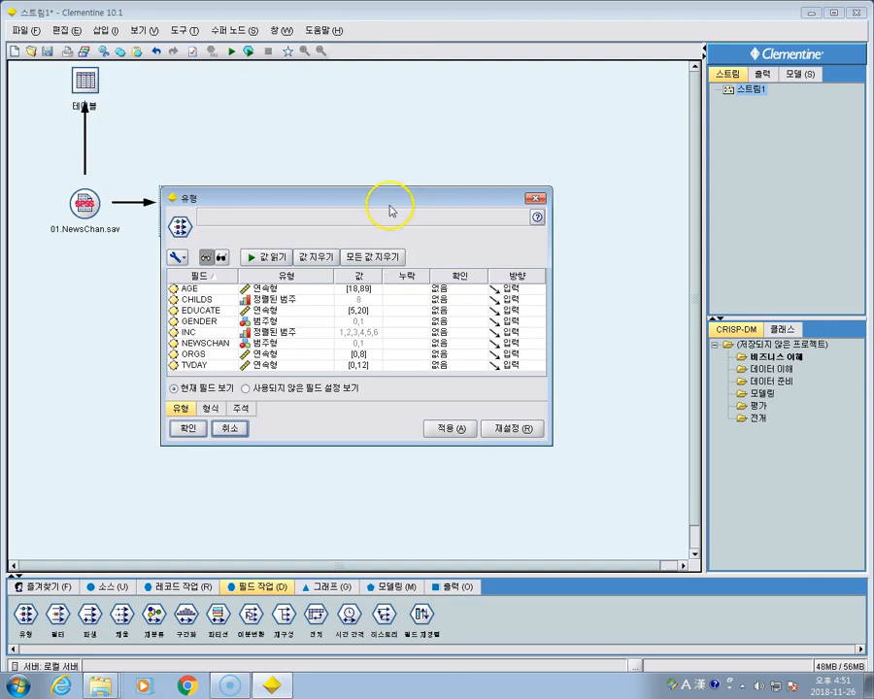
click(202, 346)
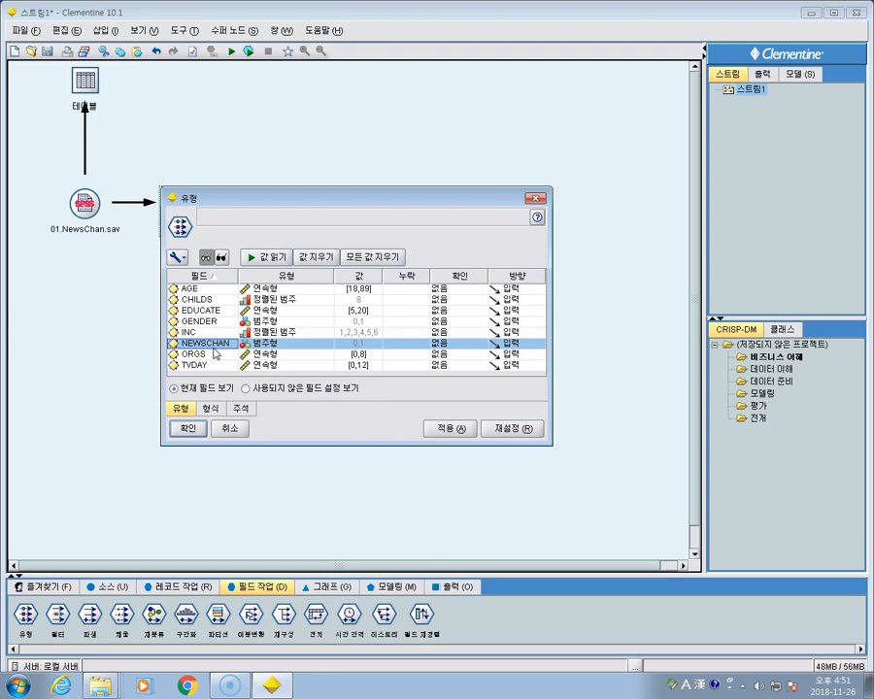
click(539, 345)
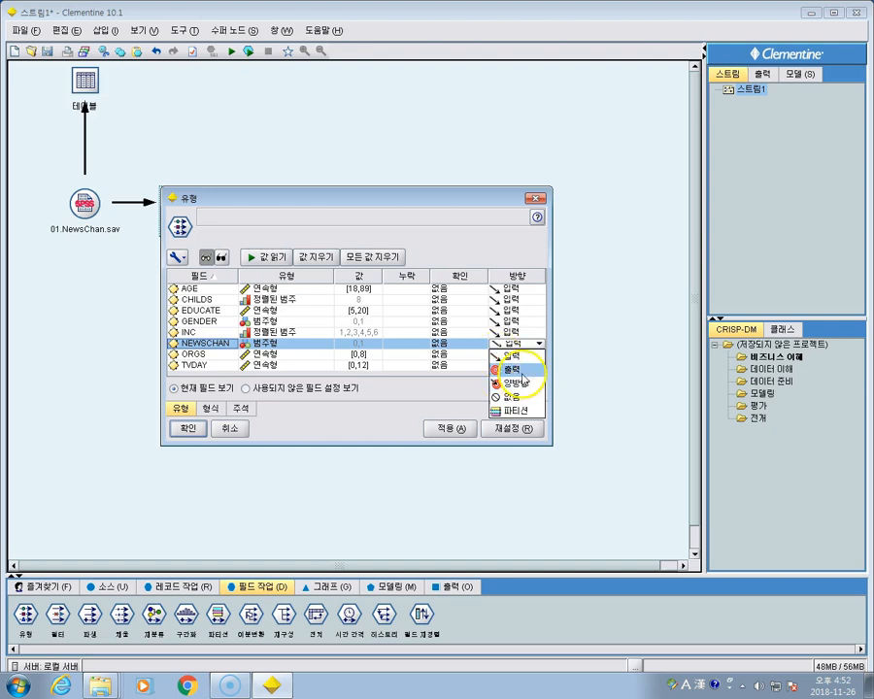
click(512, 370)
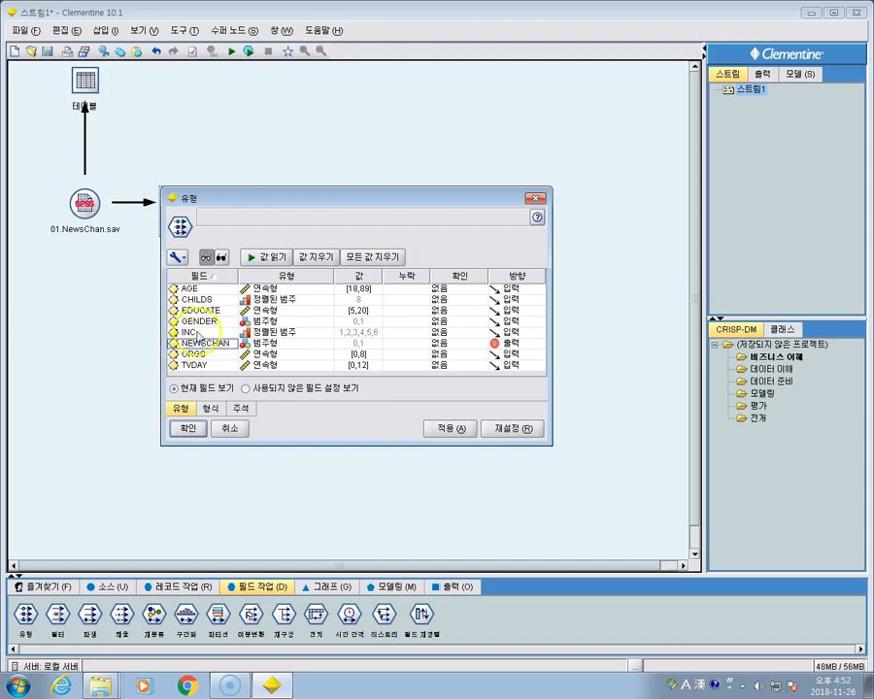
click(189, 430)
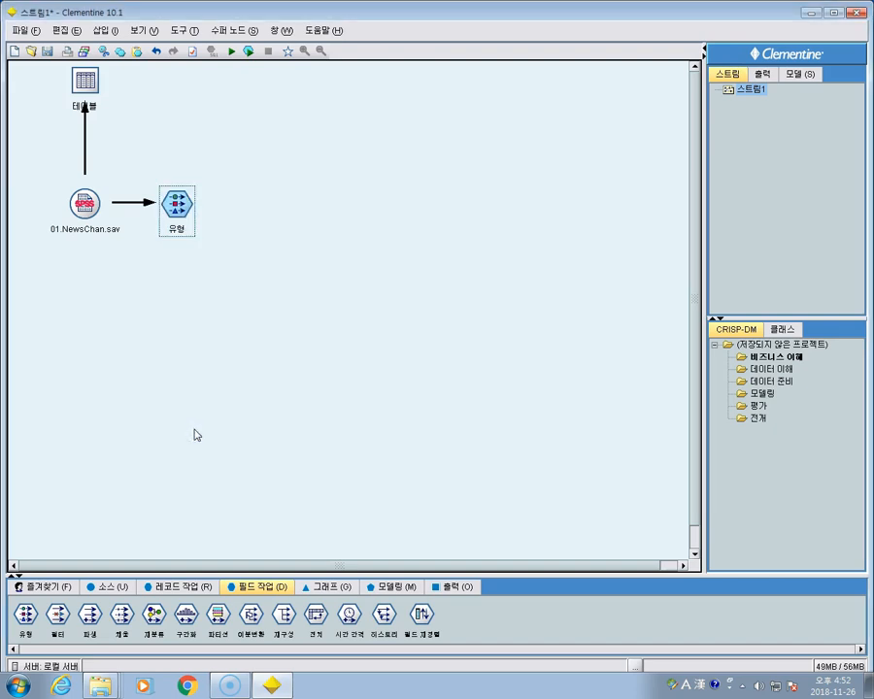